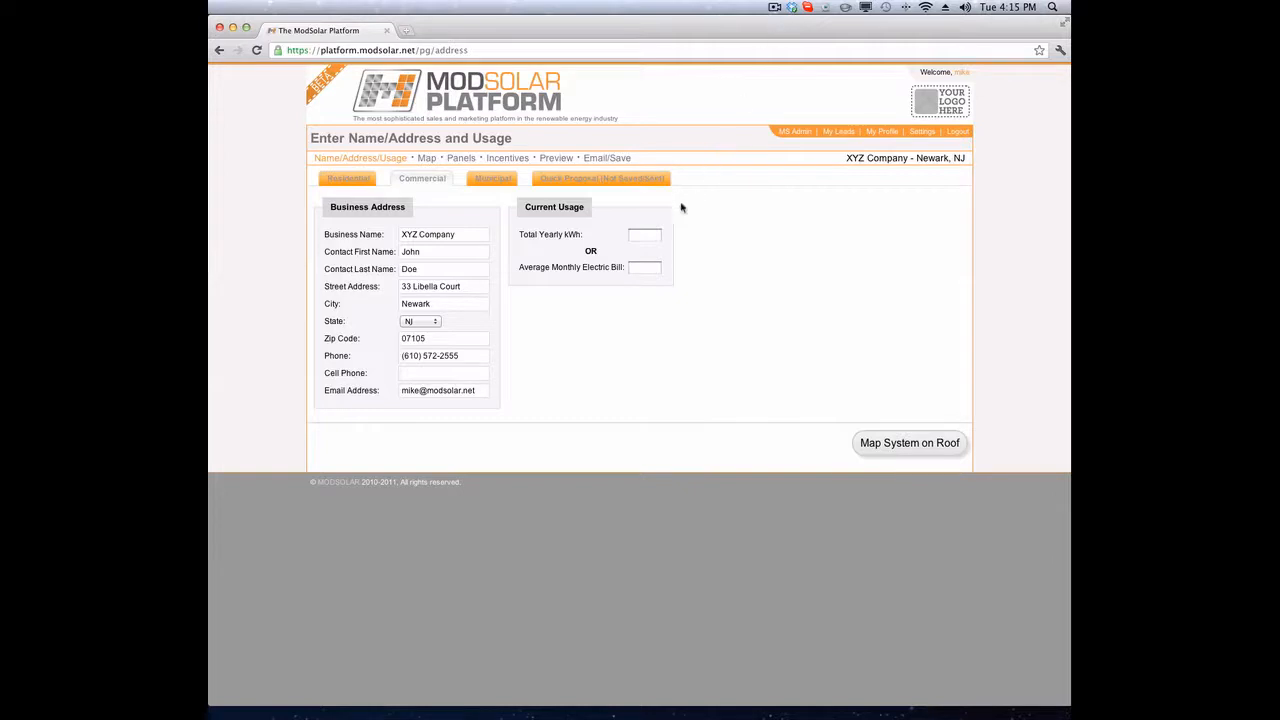
- Enter a total yearly usage of 50000 kWh and continue to mapping the system on the roof
click(646, 236)
text(50000)
click(656, 267)
click(890, 445)
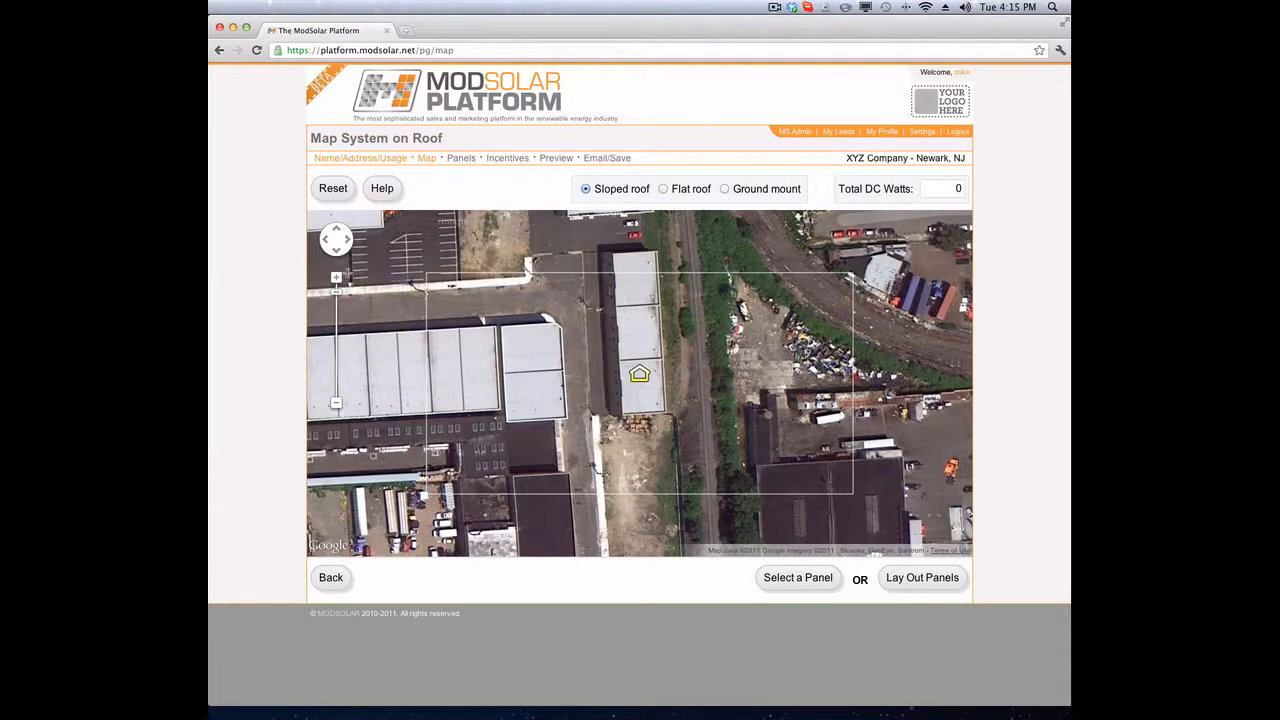
- Outline a four-corner region on the southern roof section of the building marked with the house icon
click(336, 277)
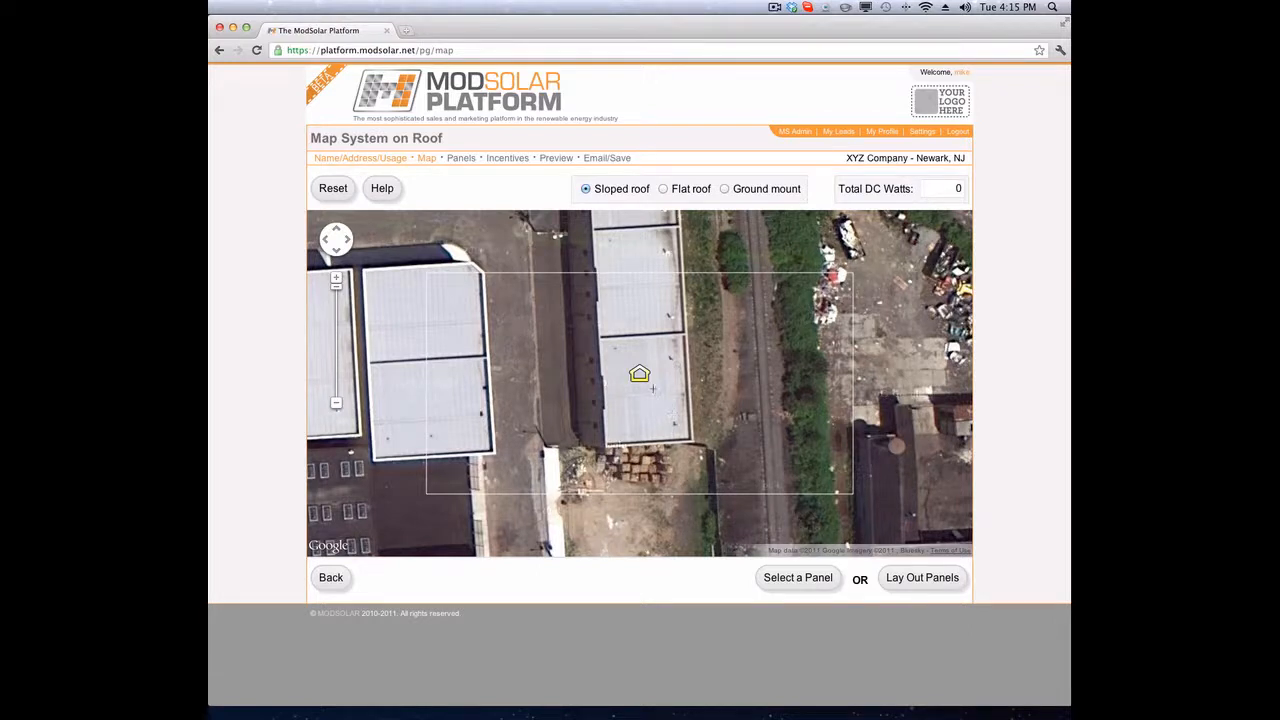
click(603, 341)
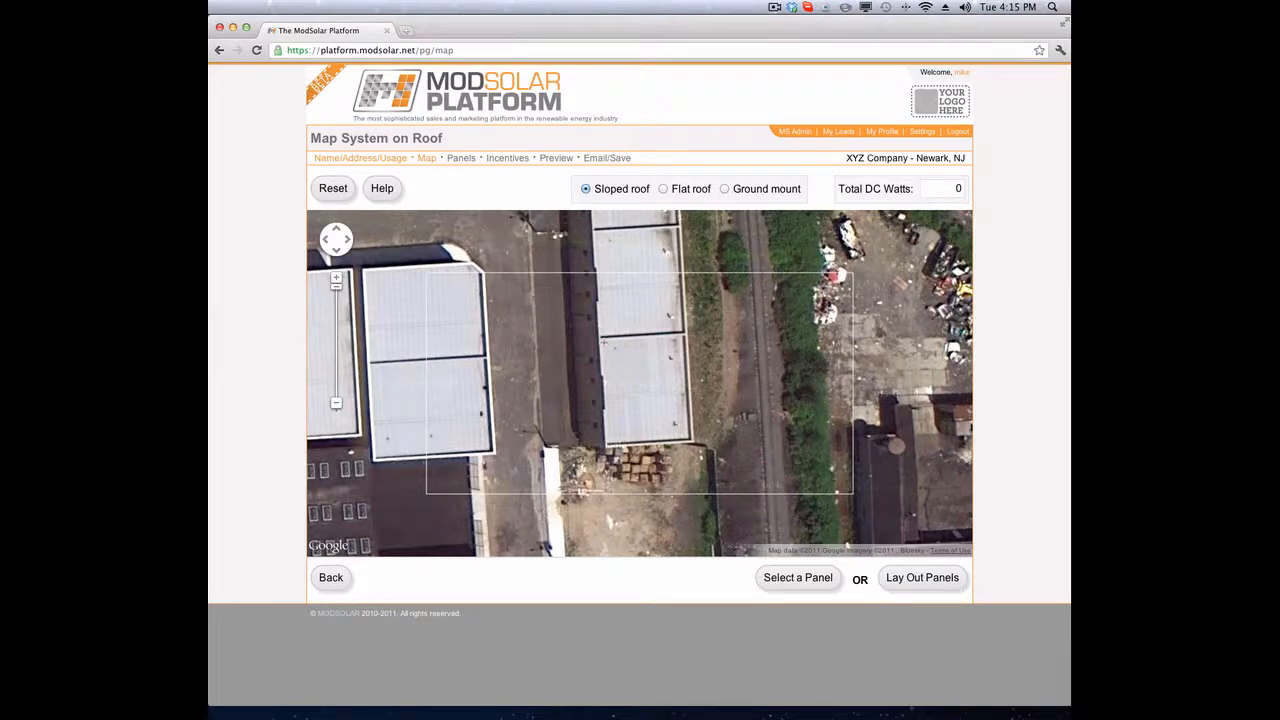
click(680, 341)
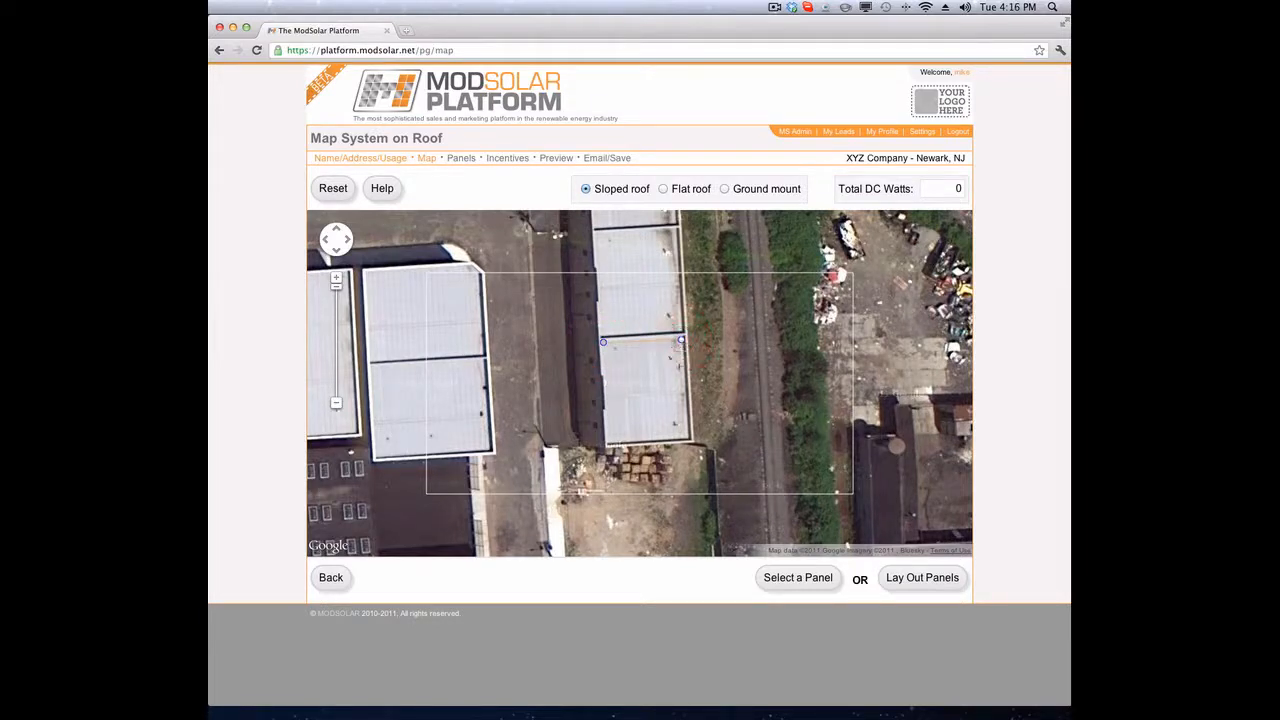
click(660, 437)
click(612, 437)
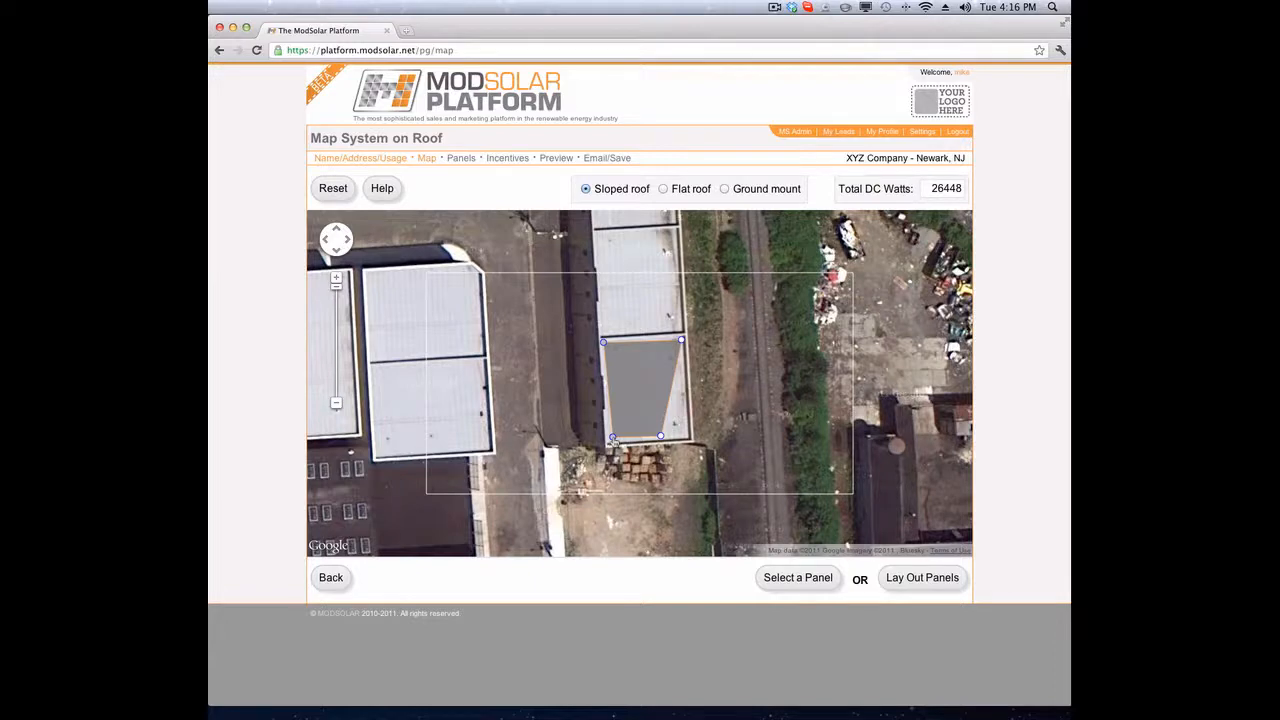
- Square up the roof region and adjust its two eastern corners to fit the roof section
click(652, 388)
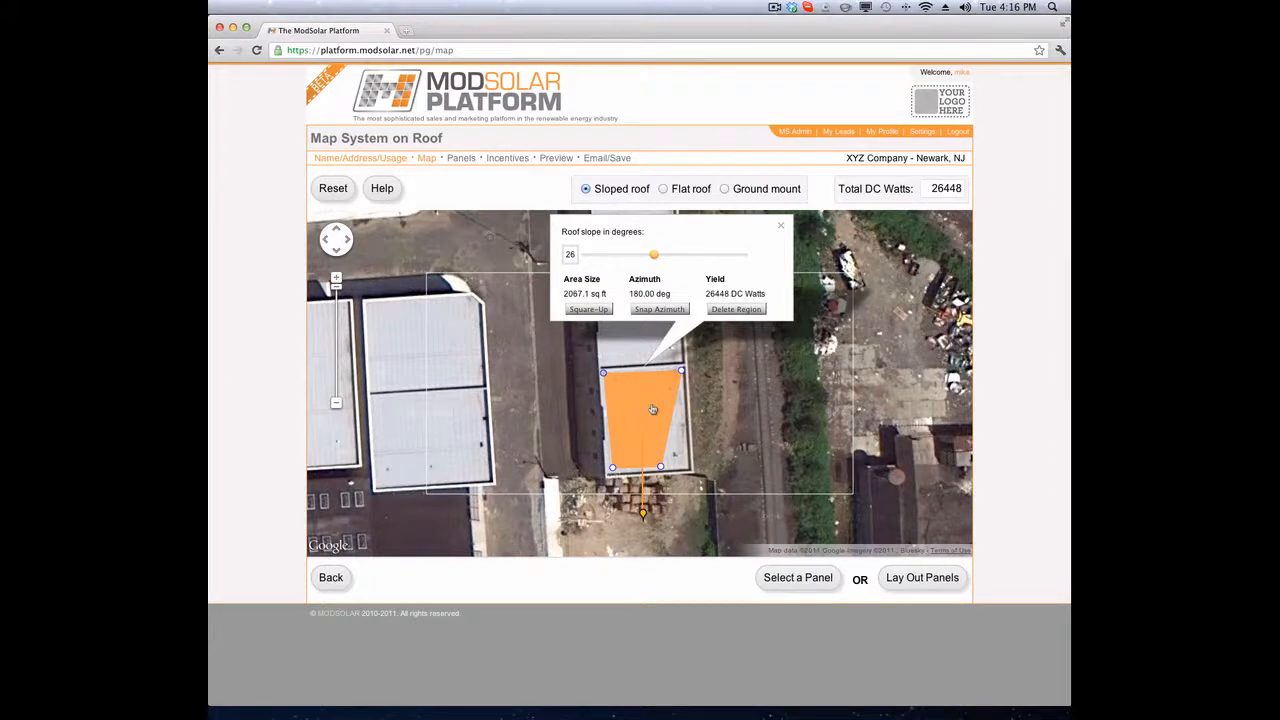
click(600, 311)
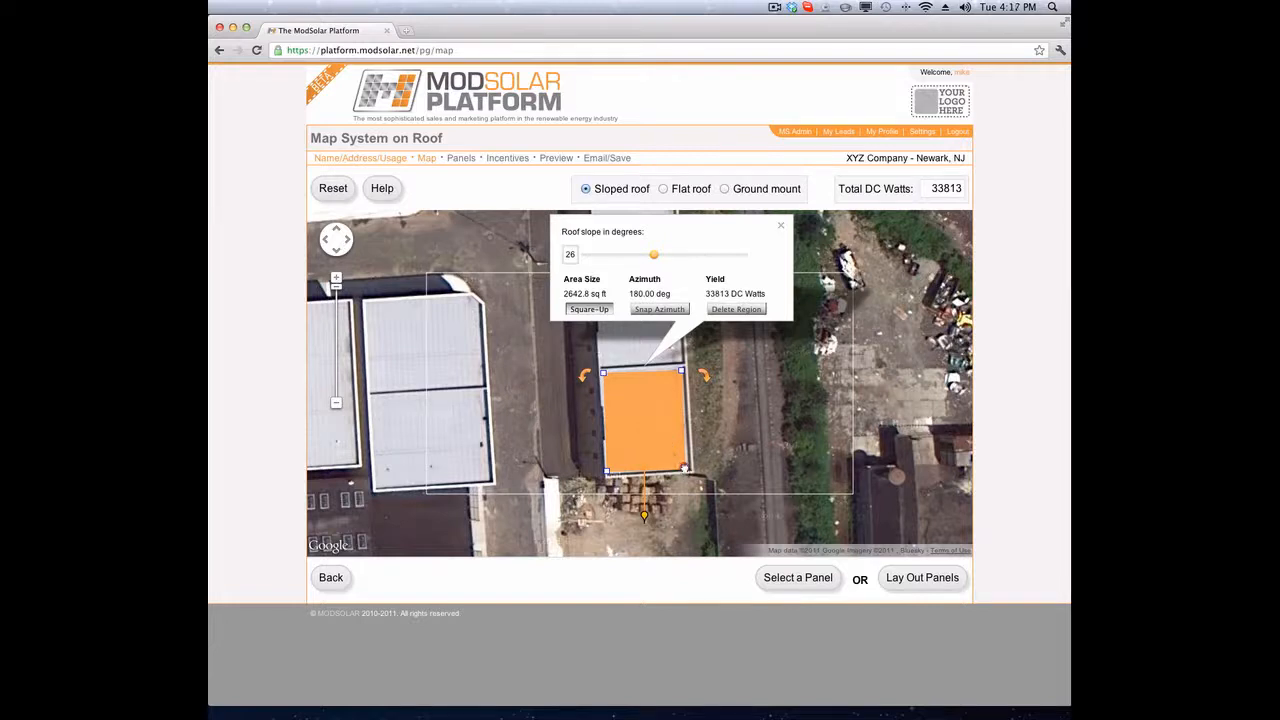
drag(685, 470, 686, 466)
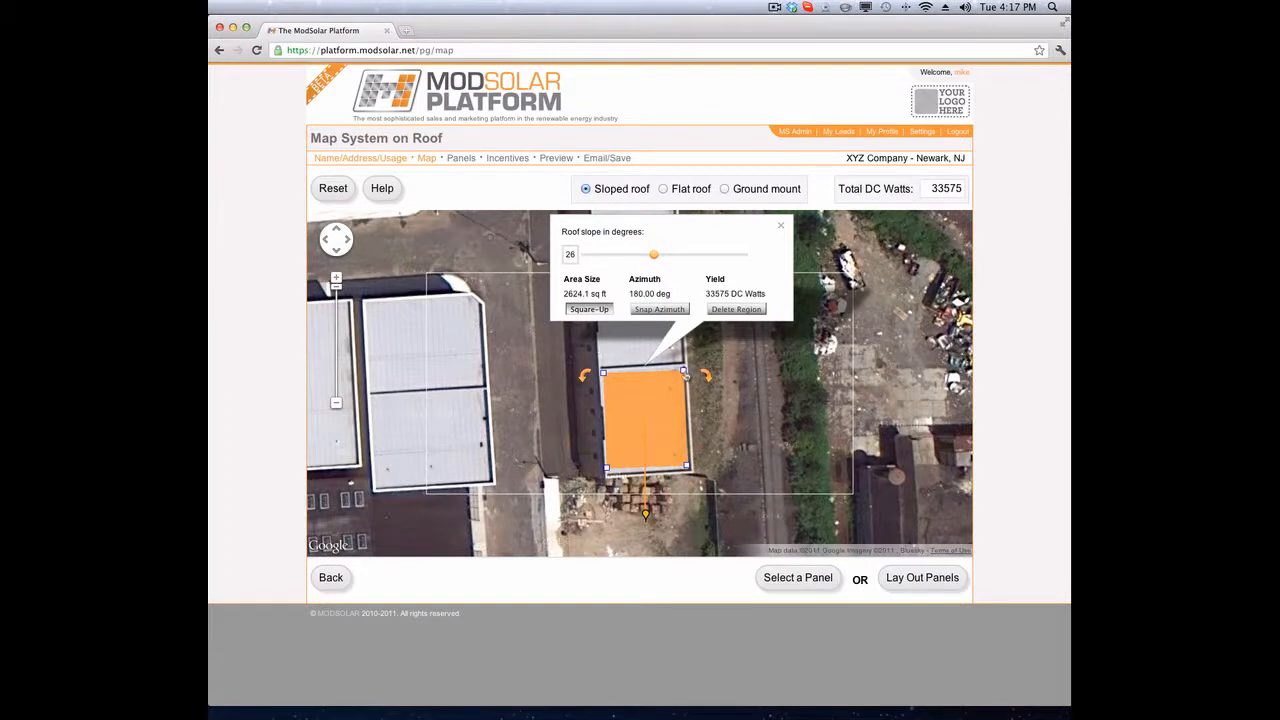
mouse_move(684, 371)
mouse_down()
mouse_move(647, 414)
mouse_move(651, 428)
mouse_move(680, 370)
mouse_up()
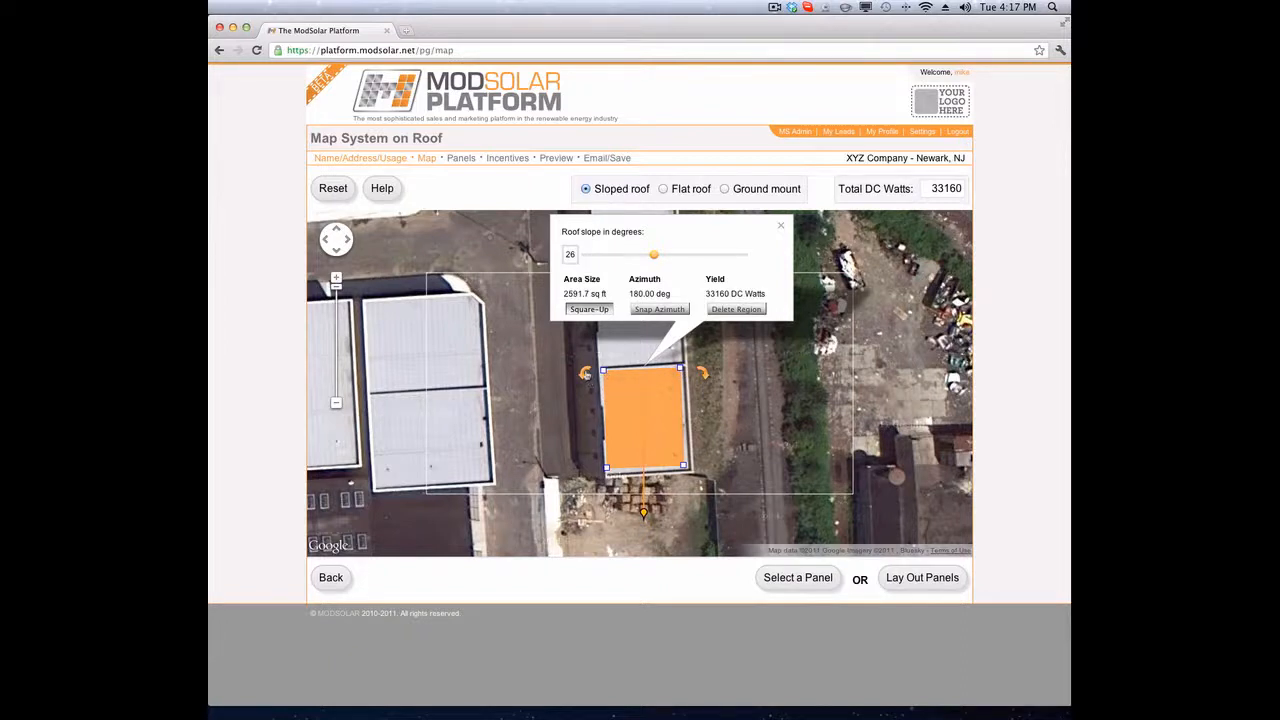
- Rotate the squared region in both directions to align it with the roof edges
drag(585, 373, 586, 373)
drag(720, 475, 743, 390)
drag(586, 374, 586, 374)
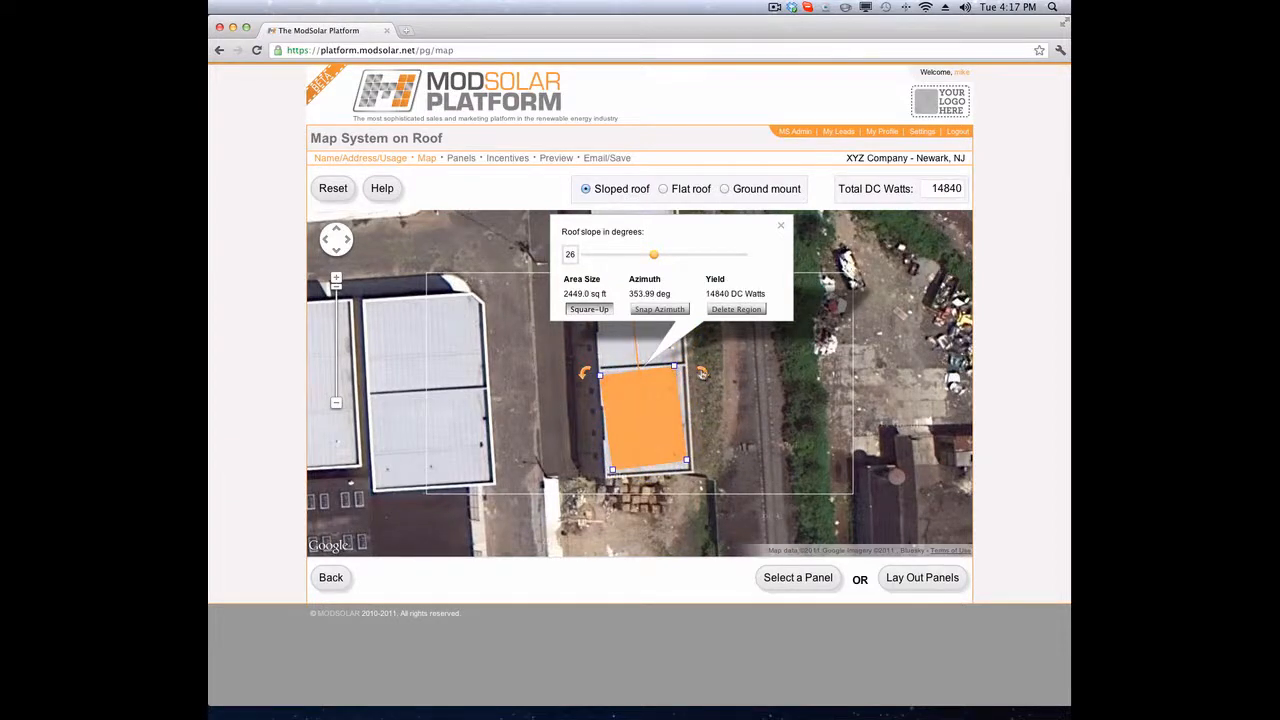
drag(703, 373, 703, 373)
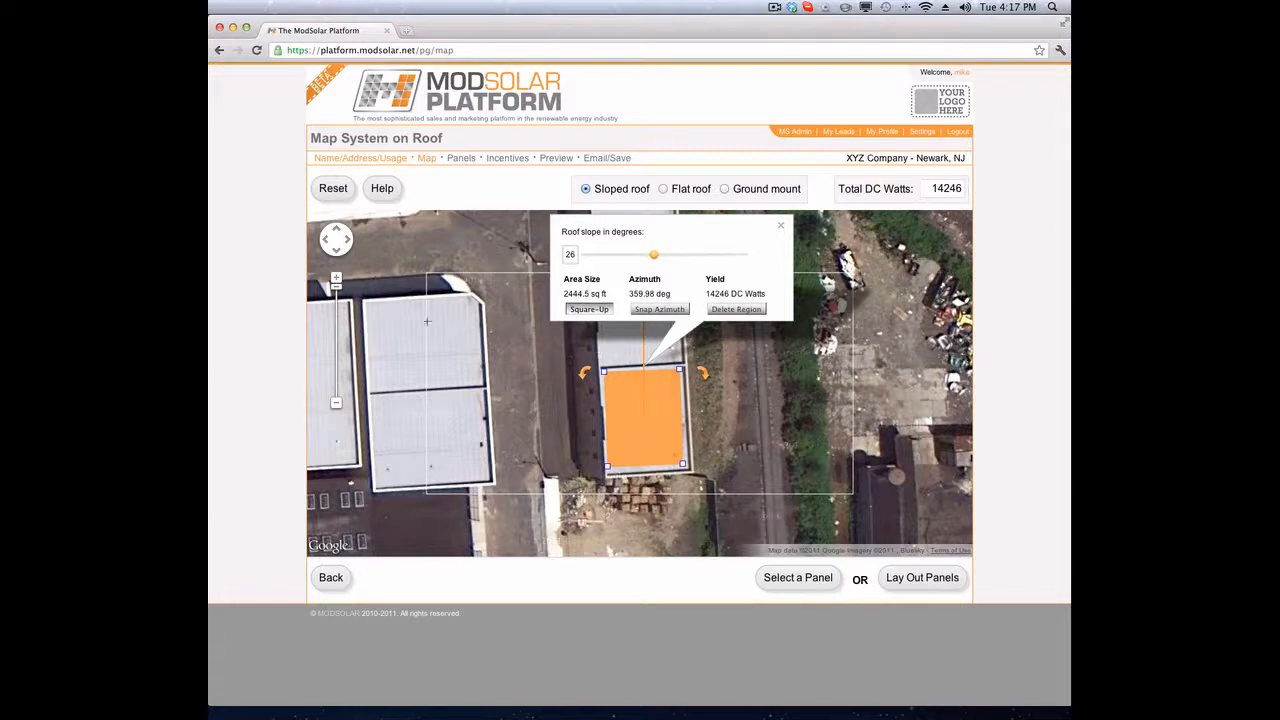
- Turn the roof region's azimuth to face south, at about 177 degrees
click(336, 403)
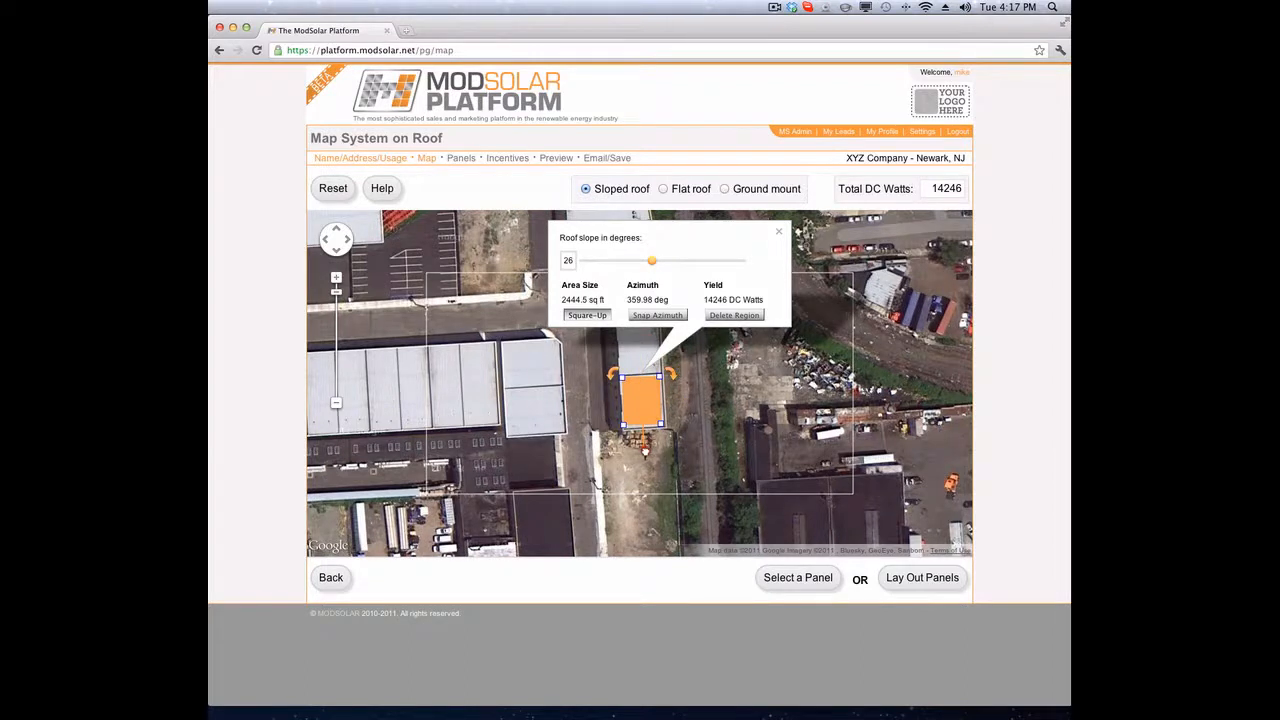
click(645, 450)
click(337, 278)
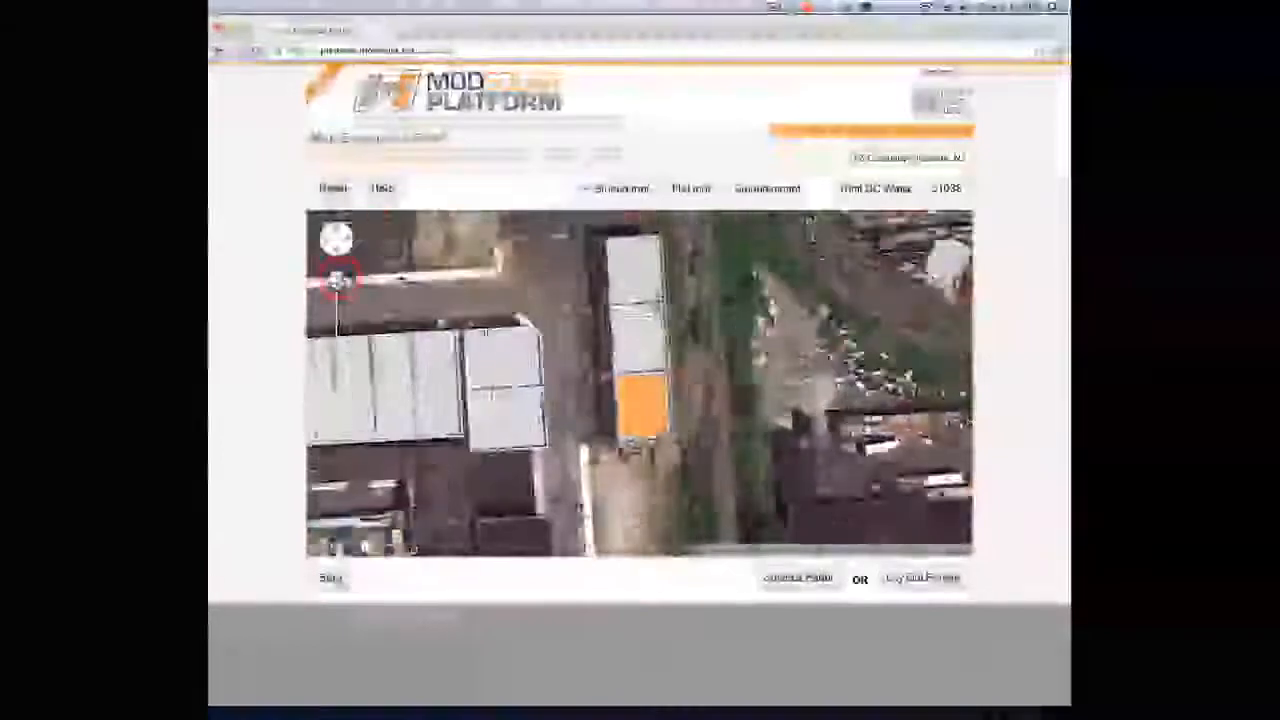
drag(744, 446, 750, 408)
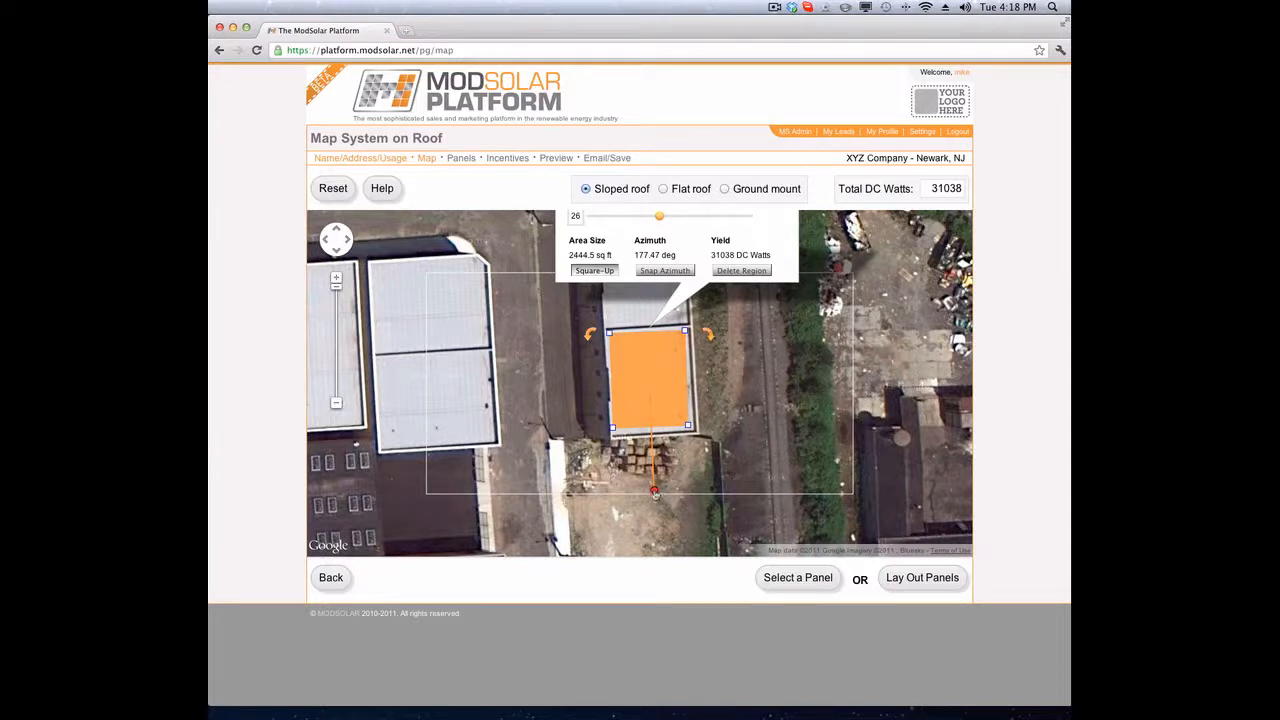
- Fine-tune the region's azimuth to about 178 degrees, using Snap Azimuth, and generate the panel layouts
mouse_move(655, 492)
mouse_down()
mouse_move(676, 478)
mouse_move(652, 481)
mouse_up()
click(677, 271)
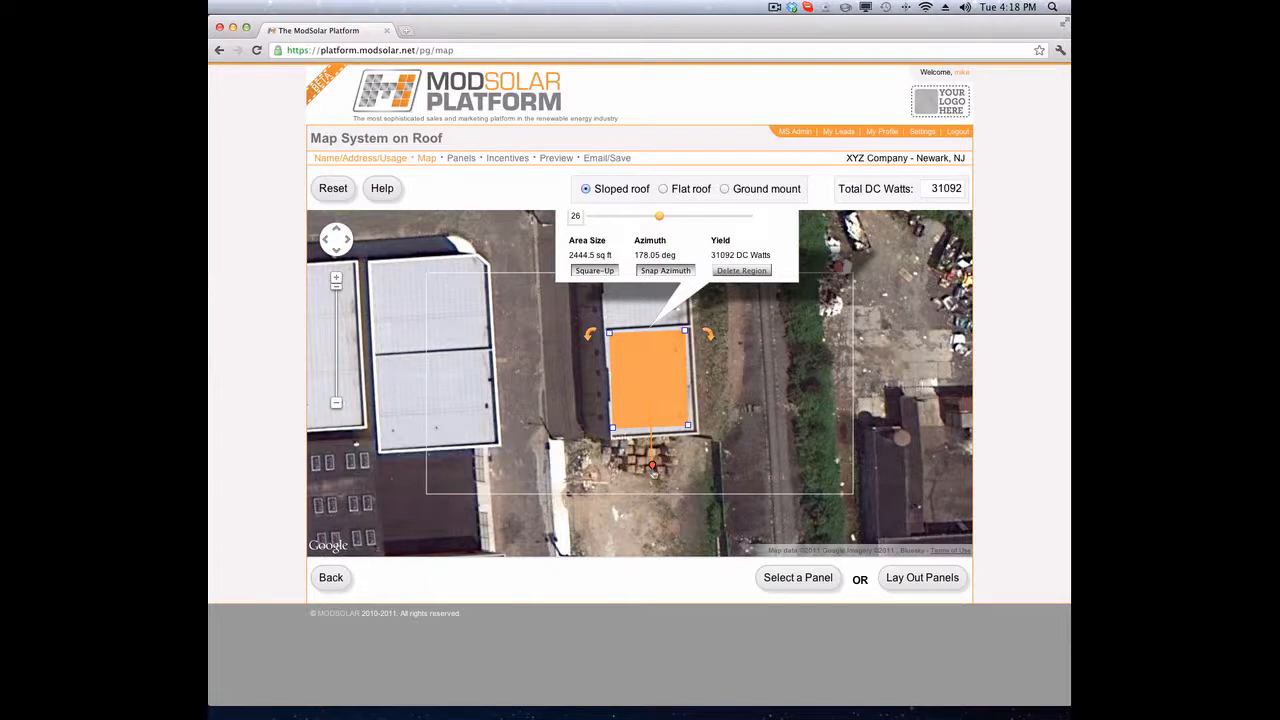
drag(695, 432, 563, 403)
drag(645, 464, 650, 464)
click(890, 575)
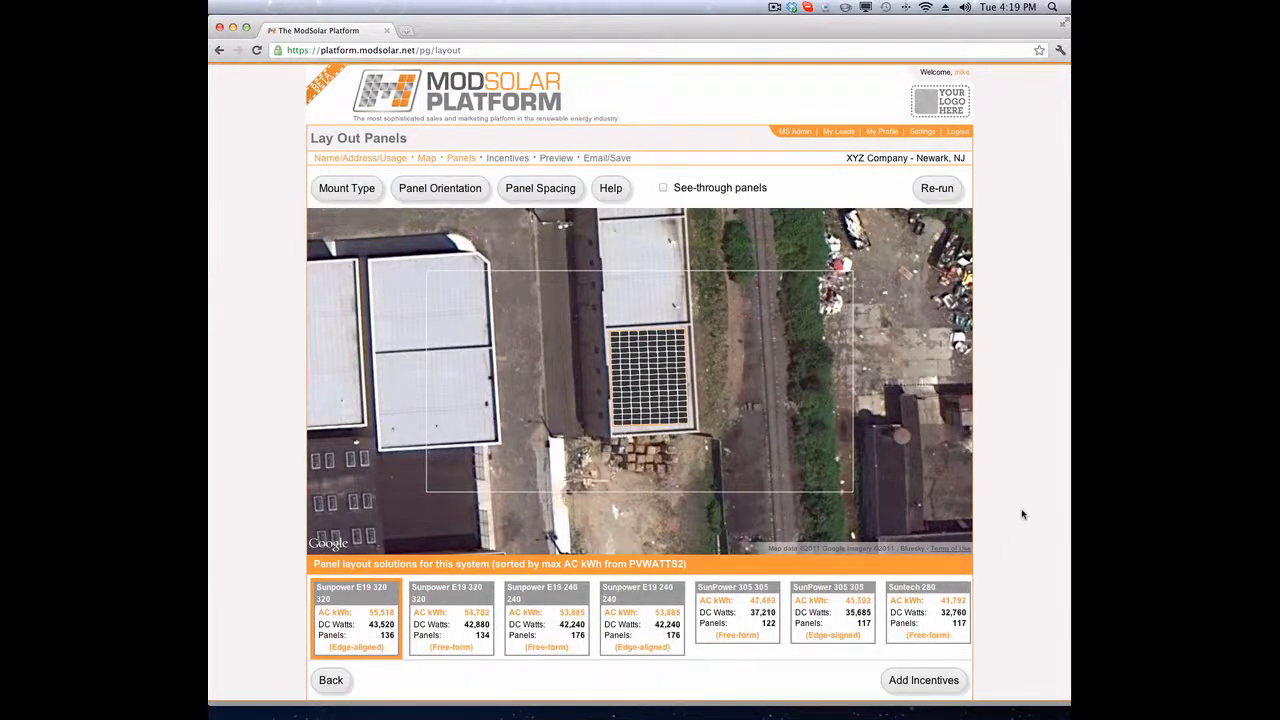
- Compare the panel layout solutions, choose the edge-aligned Sunpower E19 240 one, and make the panels see-through
click(476, 616)
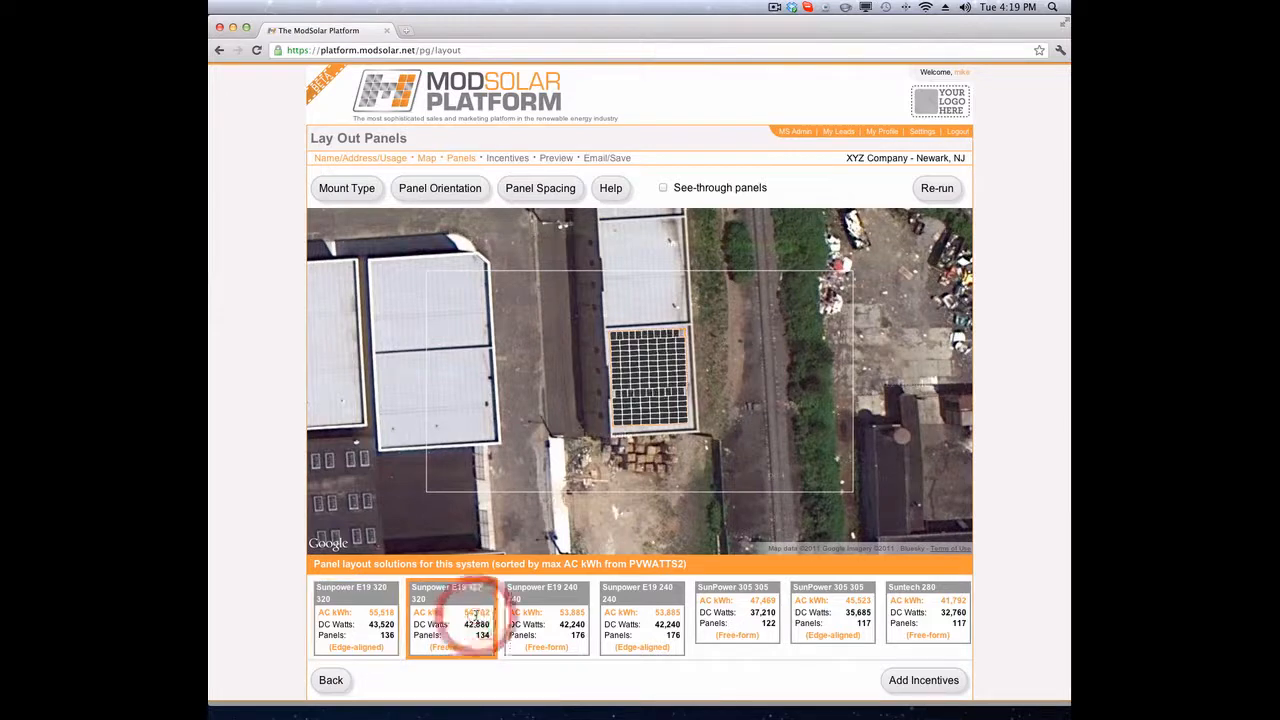
click(526, 614)
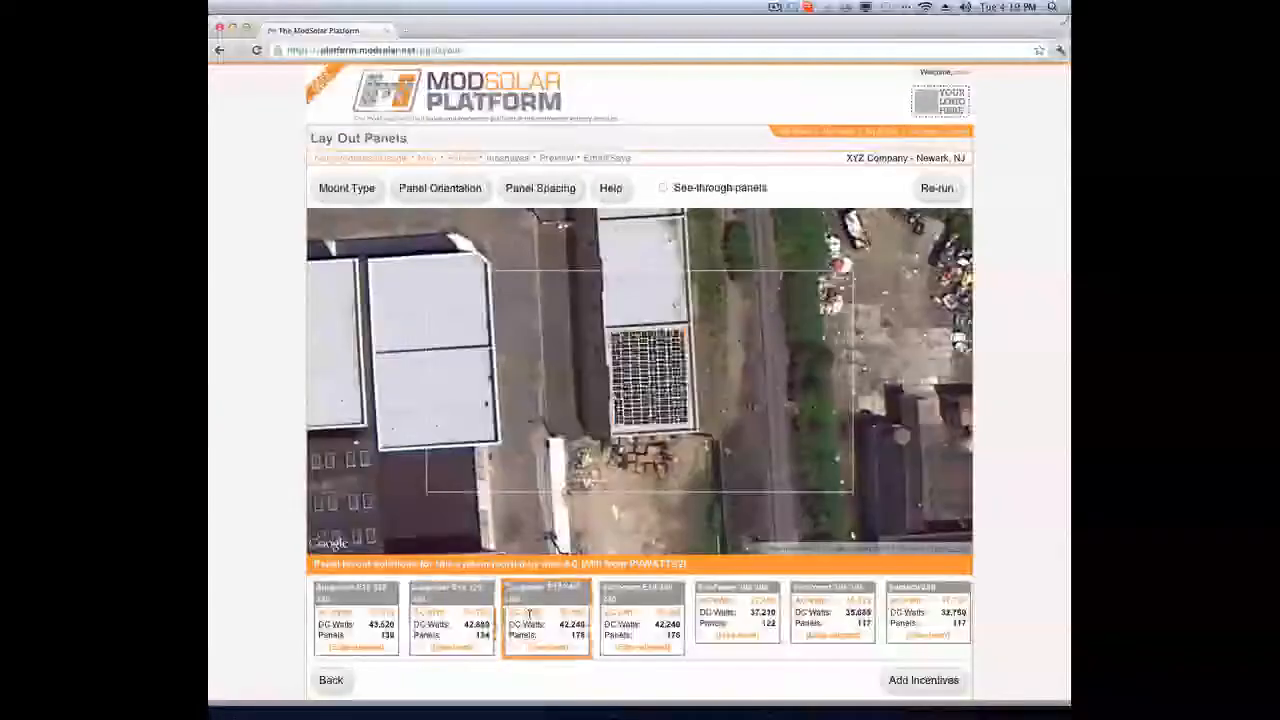
click(618, 625)
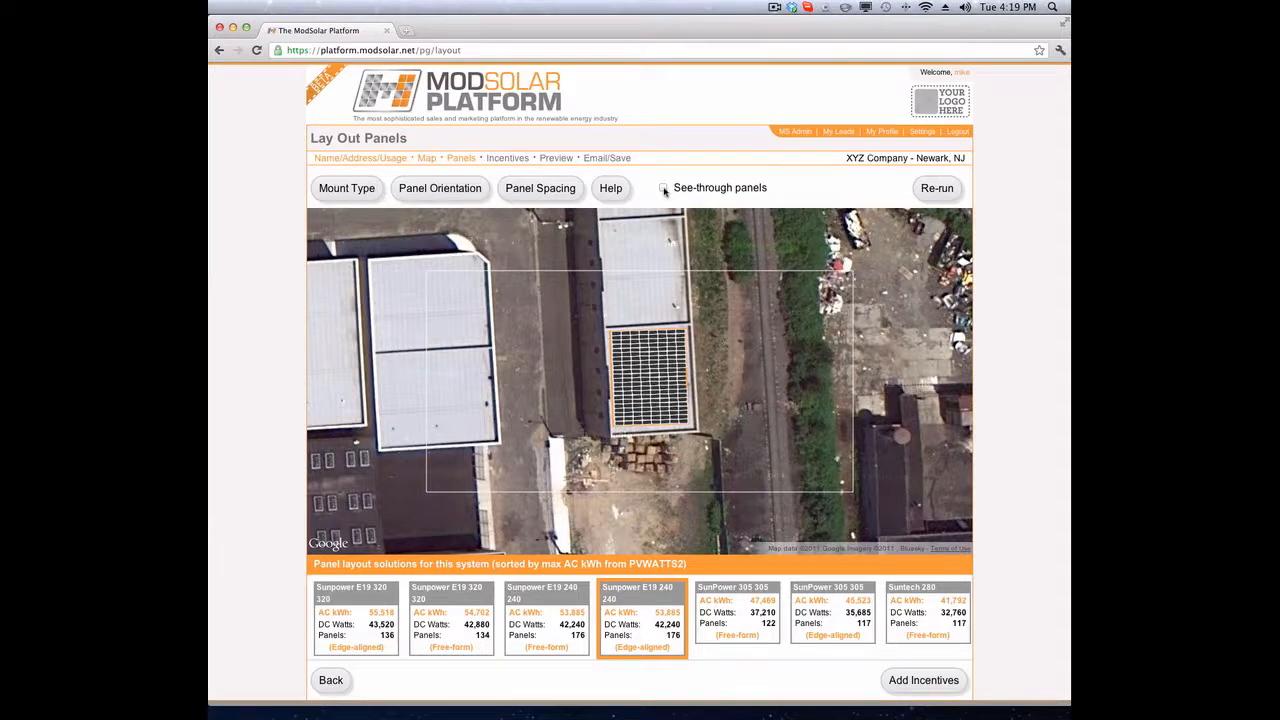
click(664, 189)
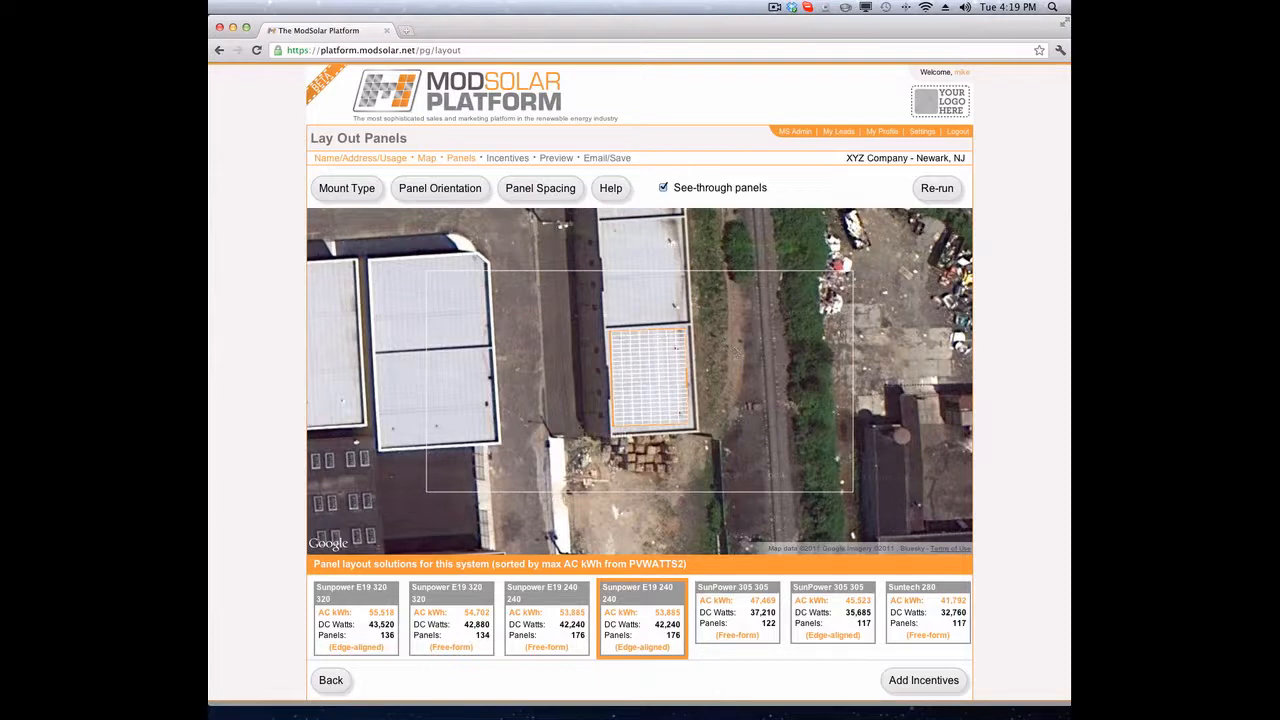
- Delete the six panels around the rooftop obstruction near the array's northeast corner, confirming each deletion
key(super+equal)
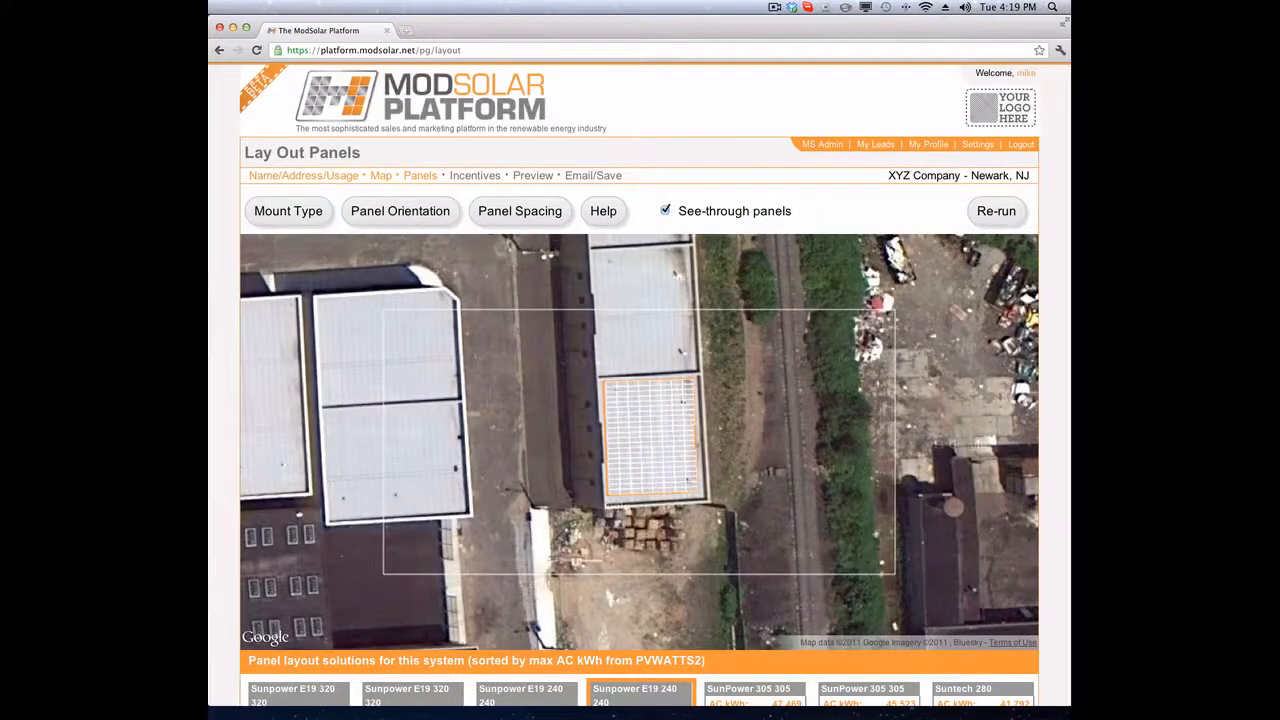
key(super+equal)
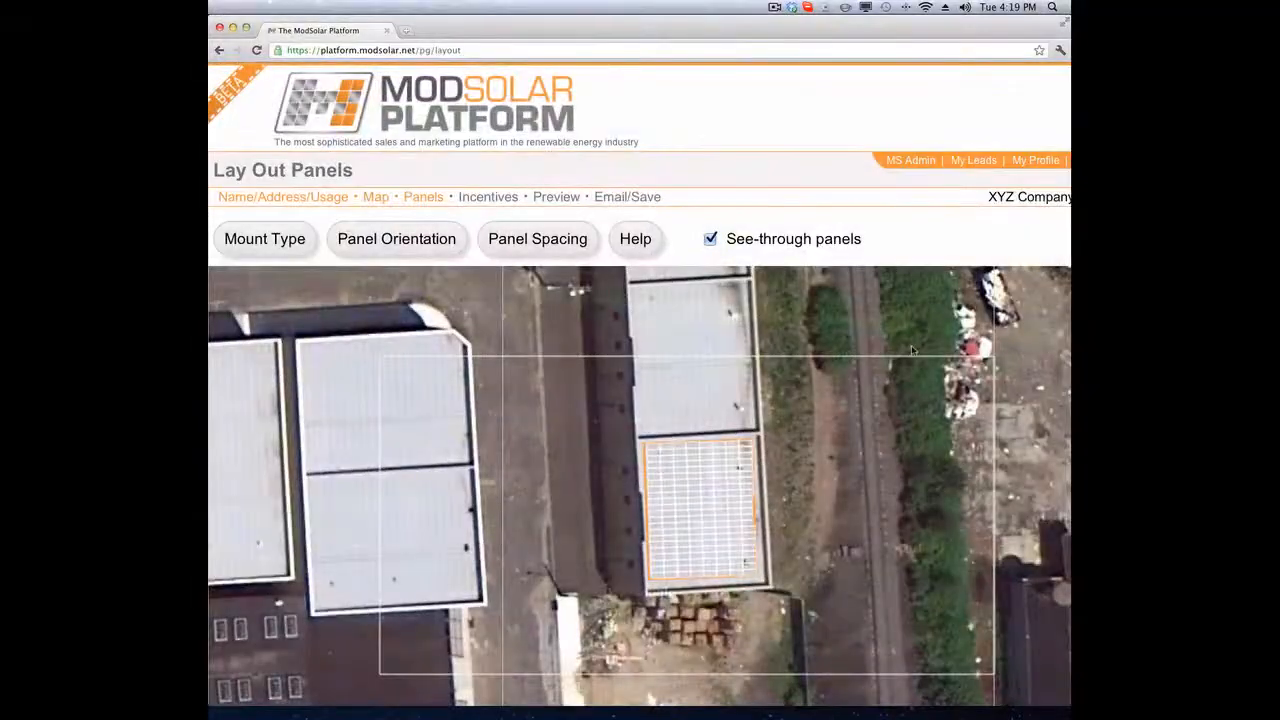
key(super+equal)
scroll(912, 343, down, 3)
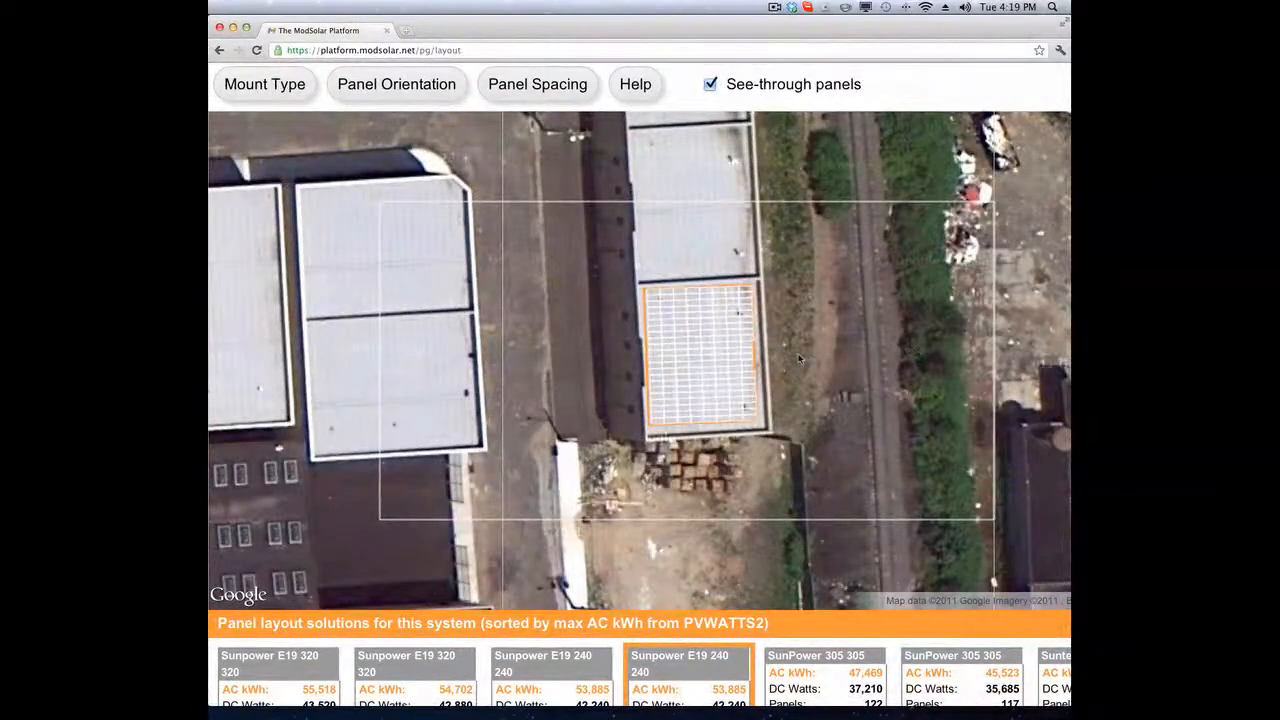
key(super+equal)
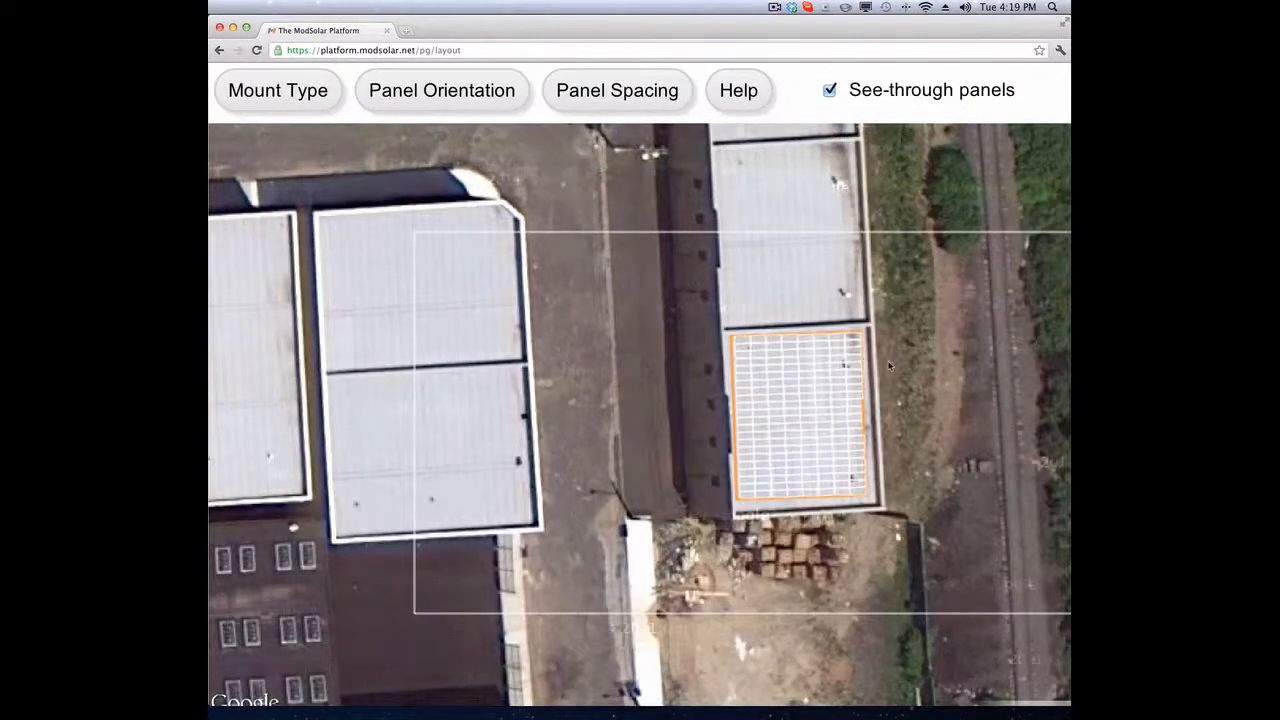
key(super+minus)
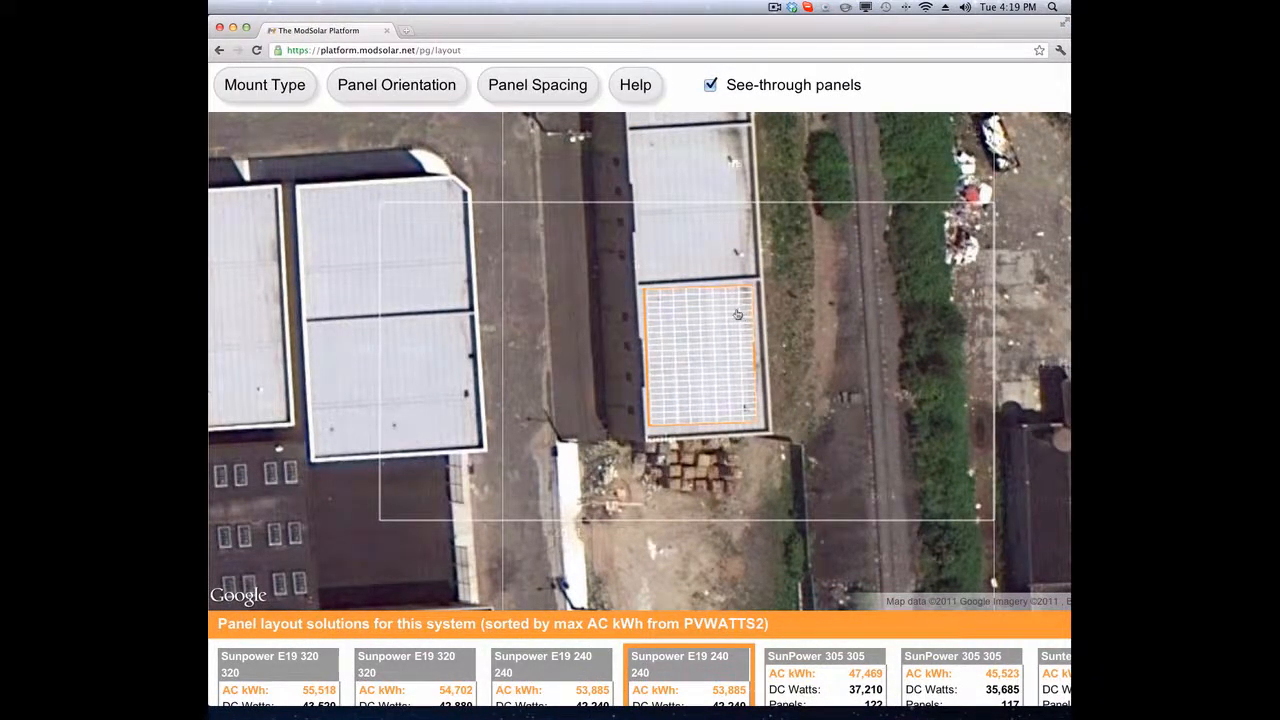
click(736, 314)
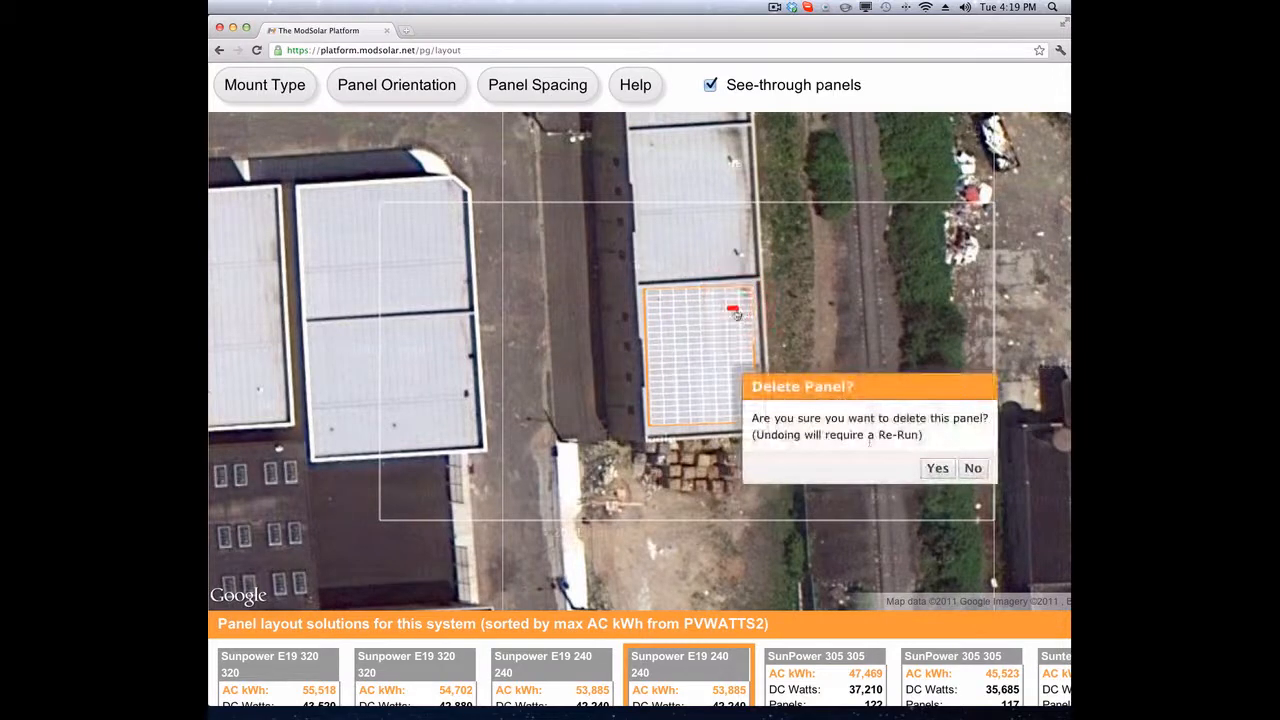
click(934, 466)
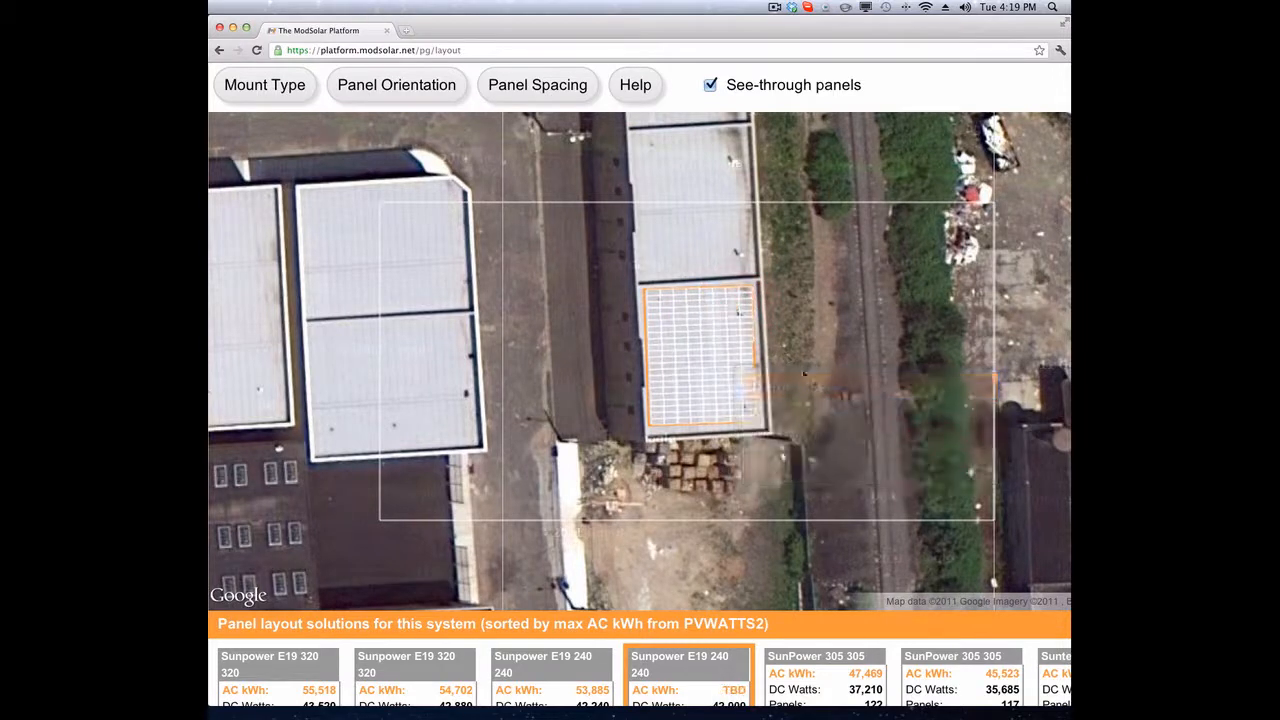
click(745, 307)
click(946, 469)
click(744, 313)
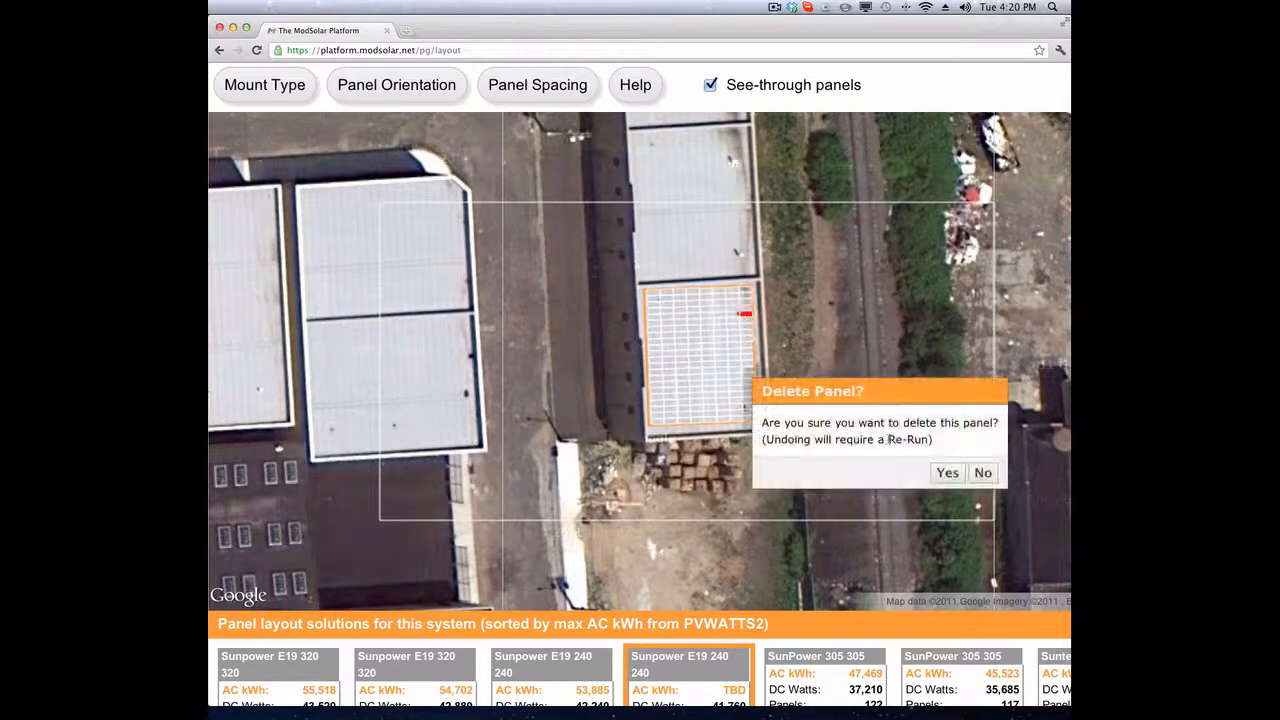
click(946, 470)
click(734, 312)
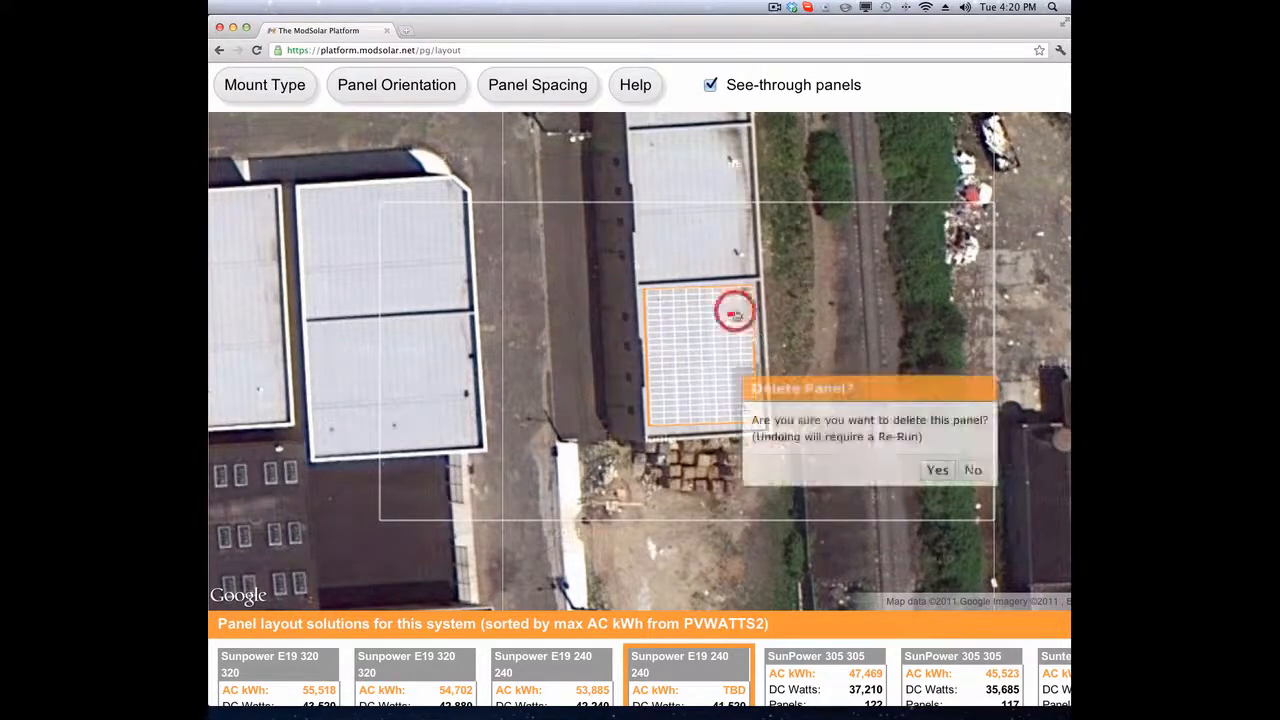
click(946, 470)
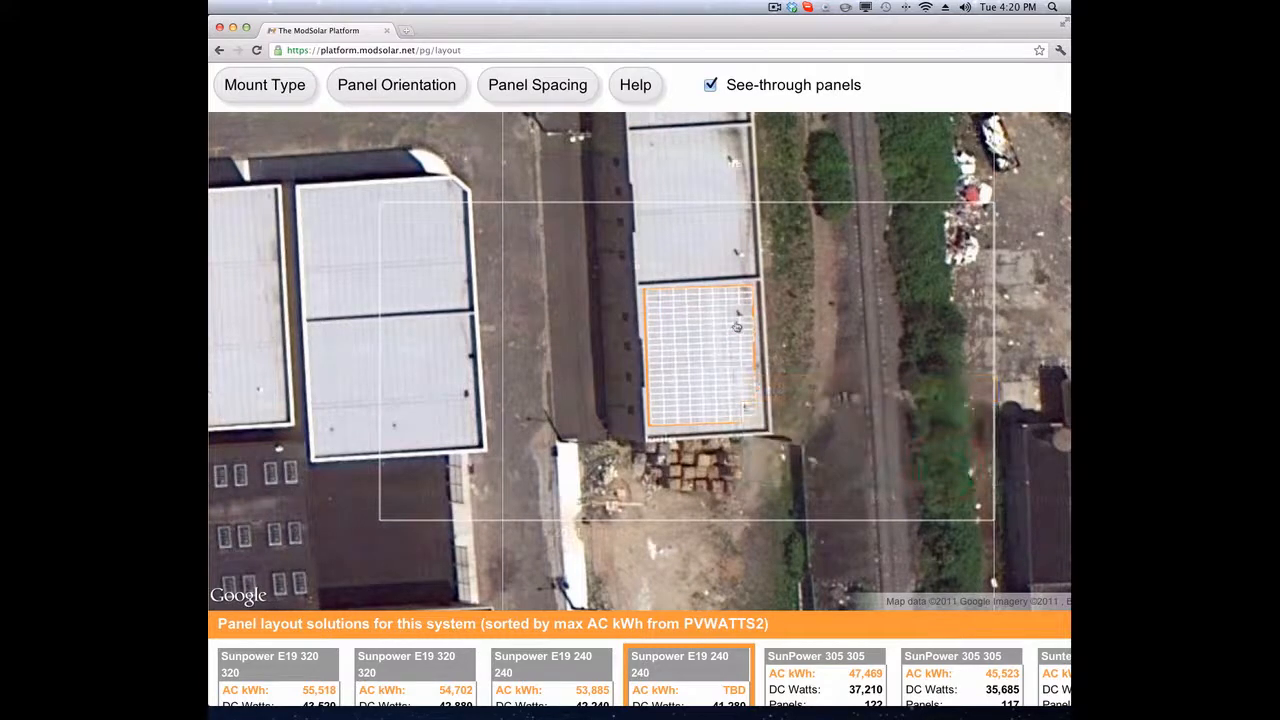
click(736, 324)
click(940, 478)
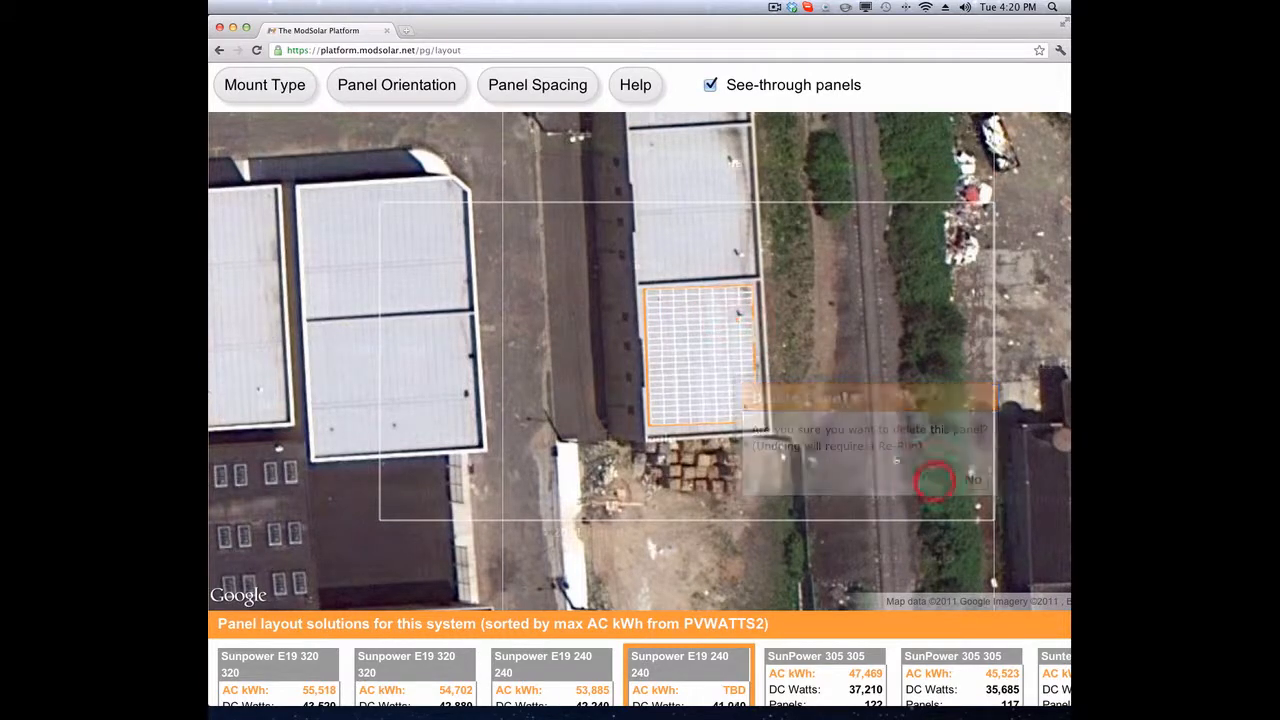
click(743, 322)
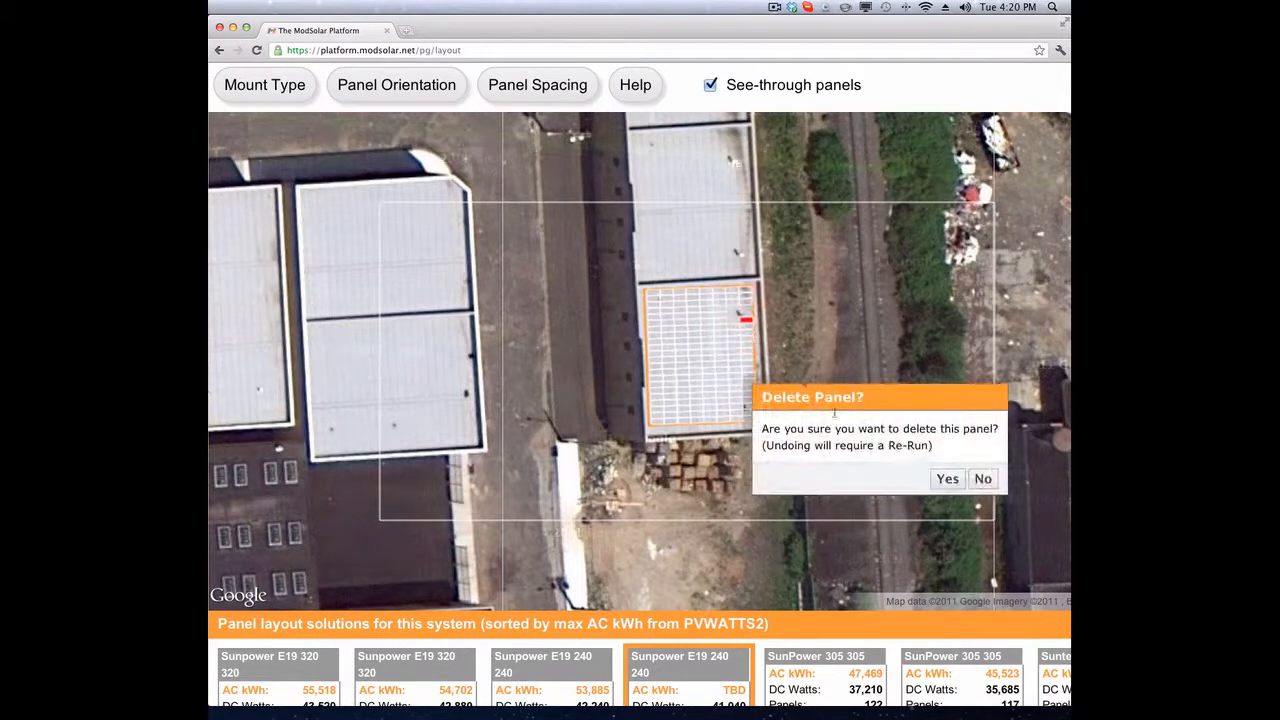
click(950, 484)
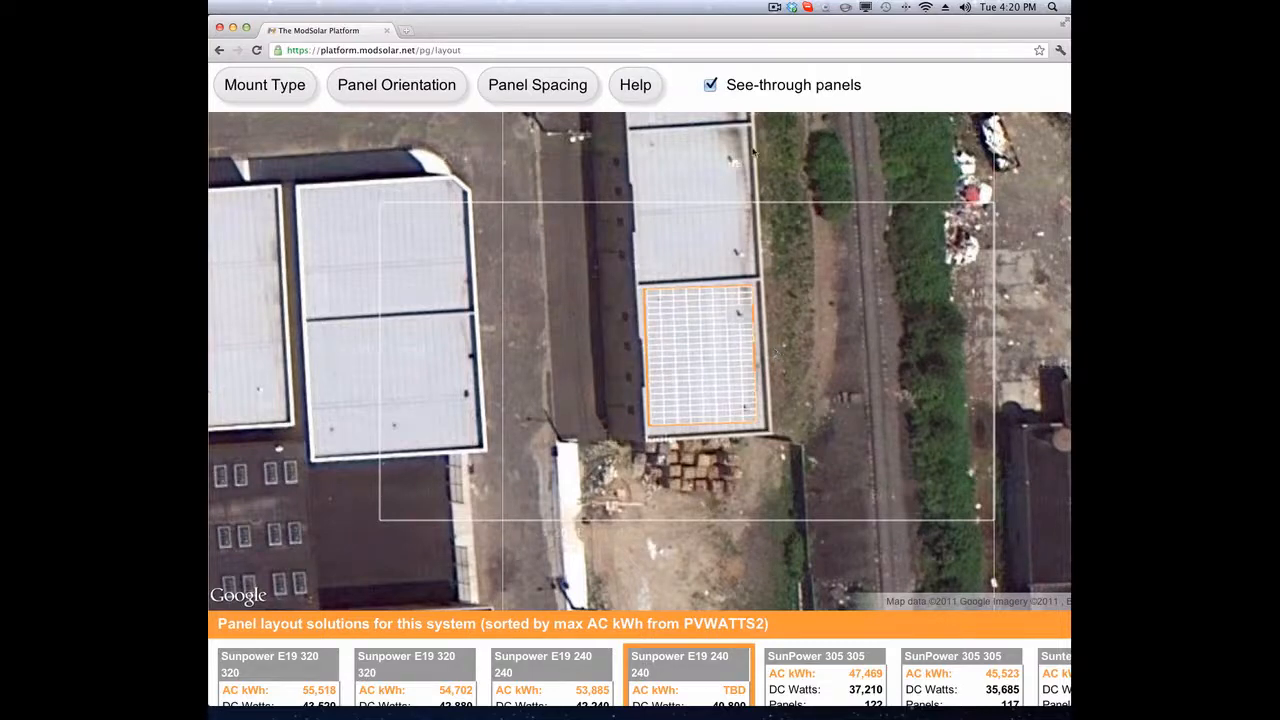
- Turn off see-through panels to display the edited array as solid panels
click(710, 87)
click(710, 87)
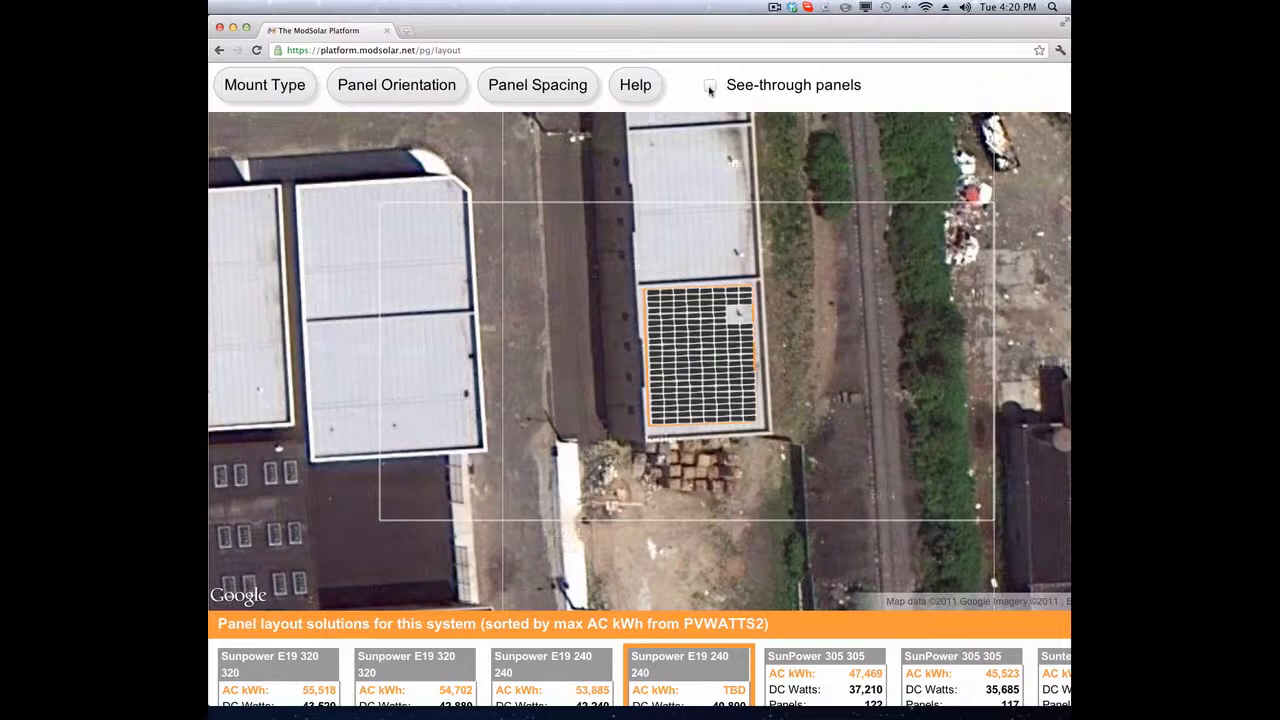
key(super+minus)
key(super+minus)
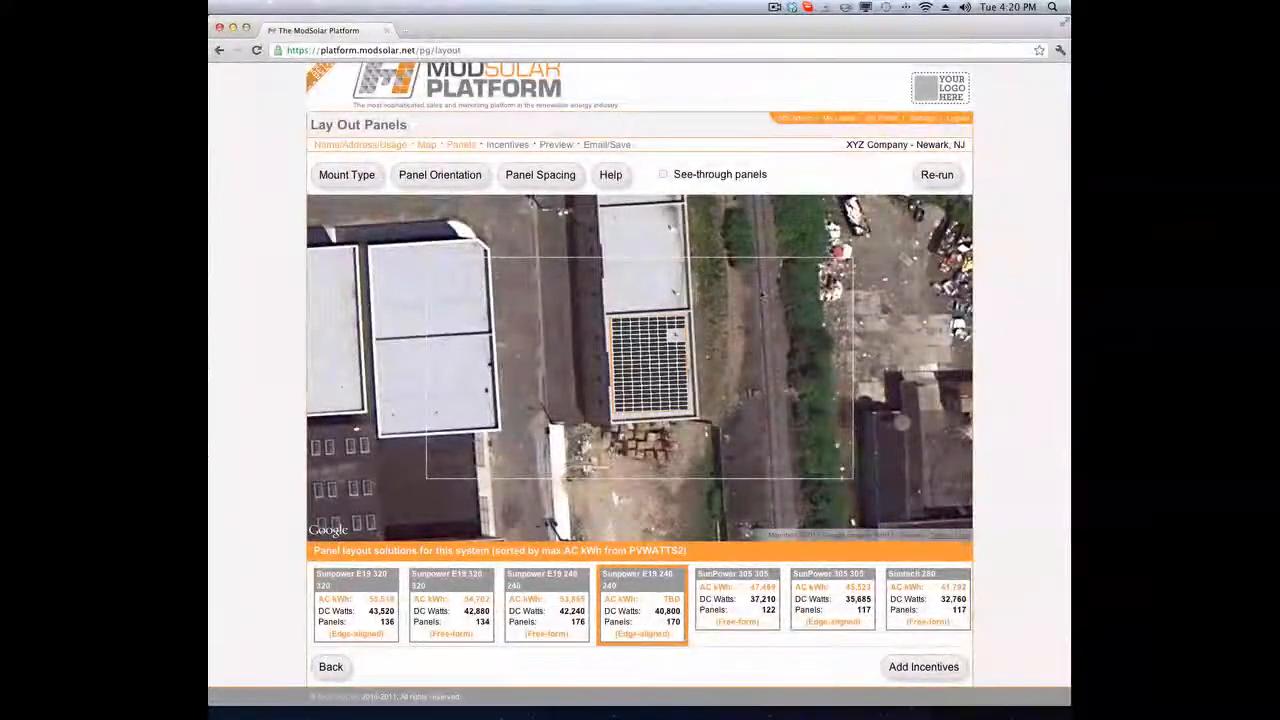
- Continue without adding incentives to the proposal preview and review its system size and placement section
click(896, 664)
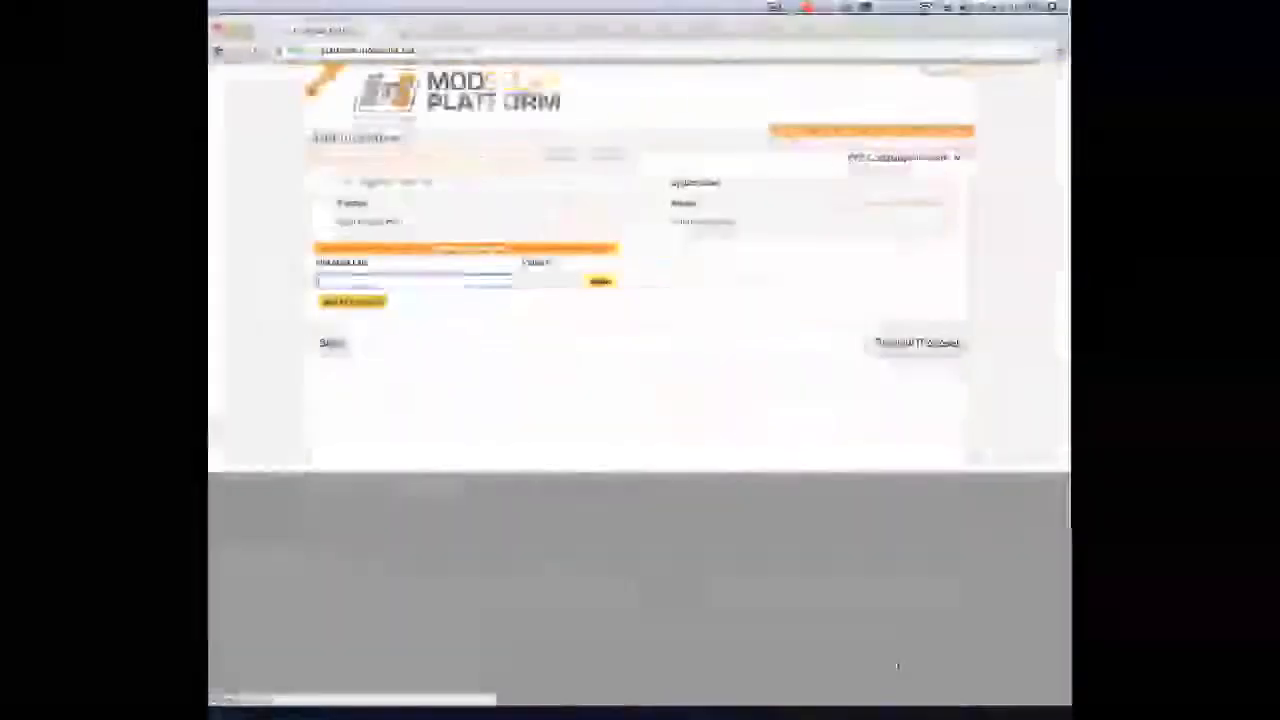
click(900, 345)
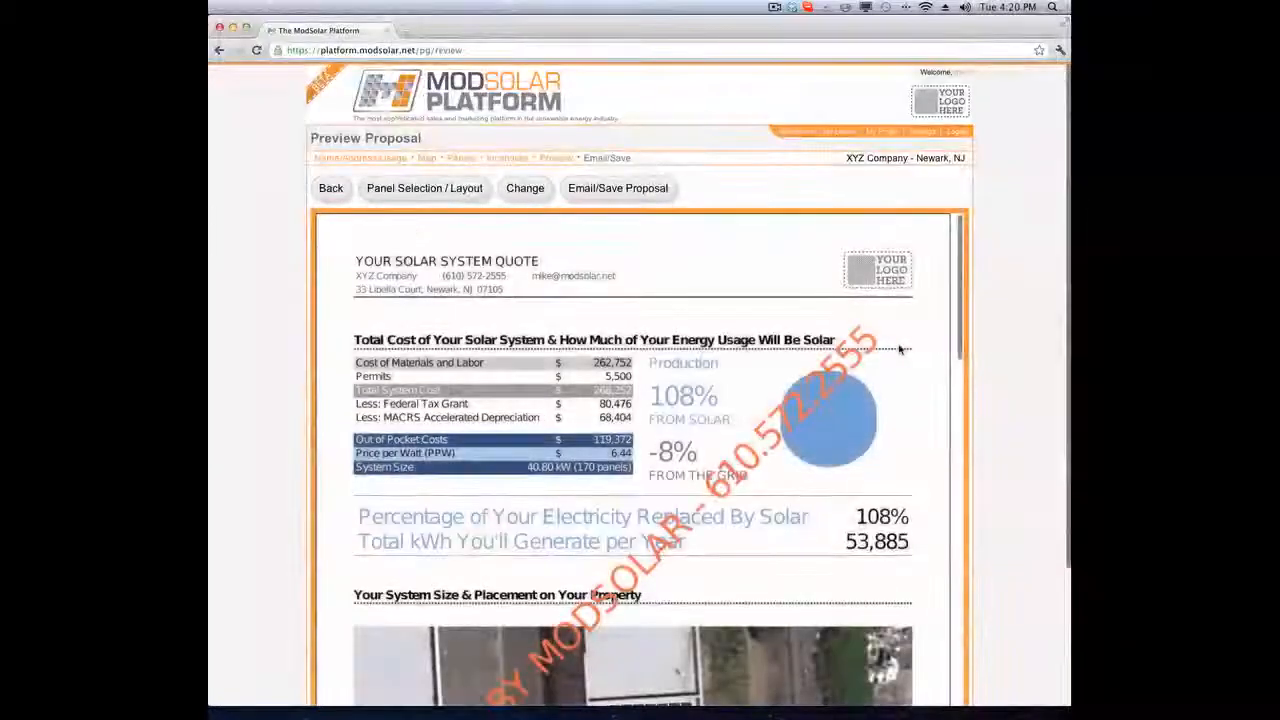
scroll(811, 343, down, 4)
scroll(811, 343, down, 5)
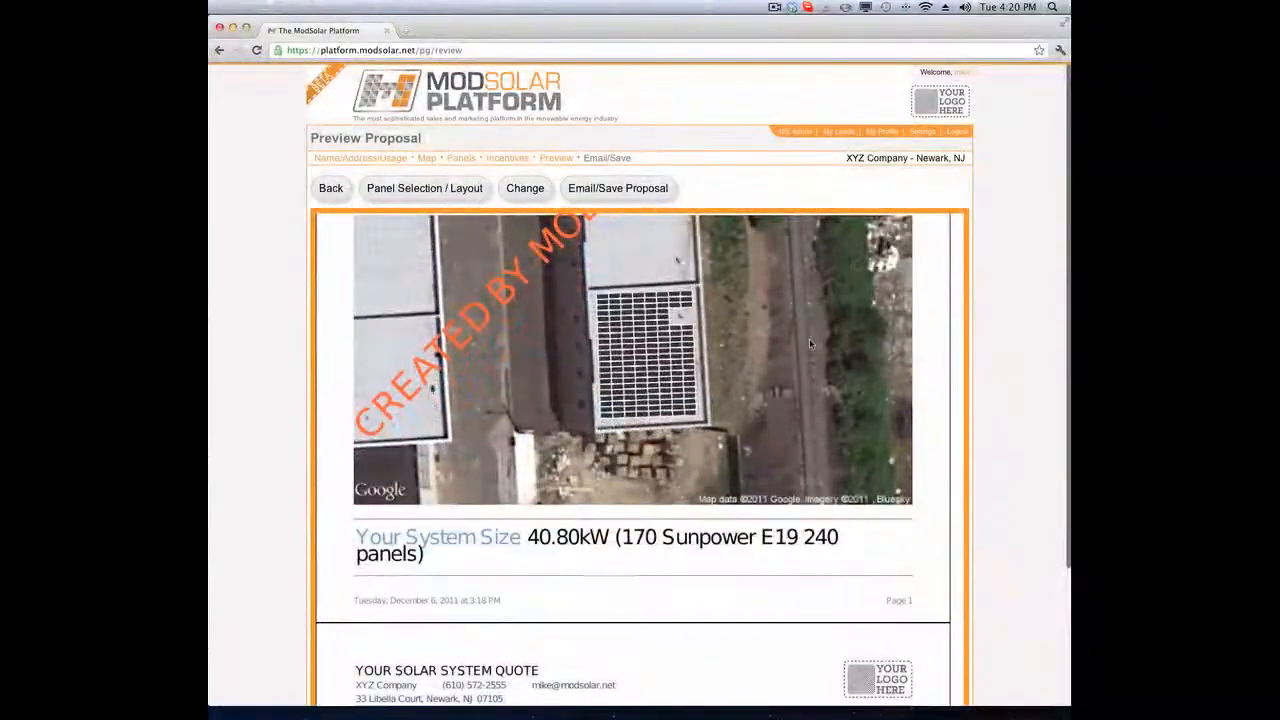
scroll(809, 338, up, 1)
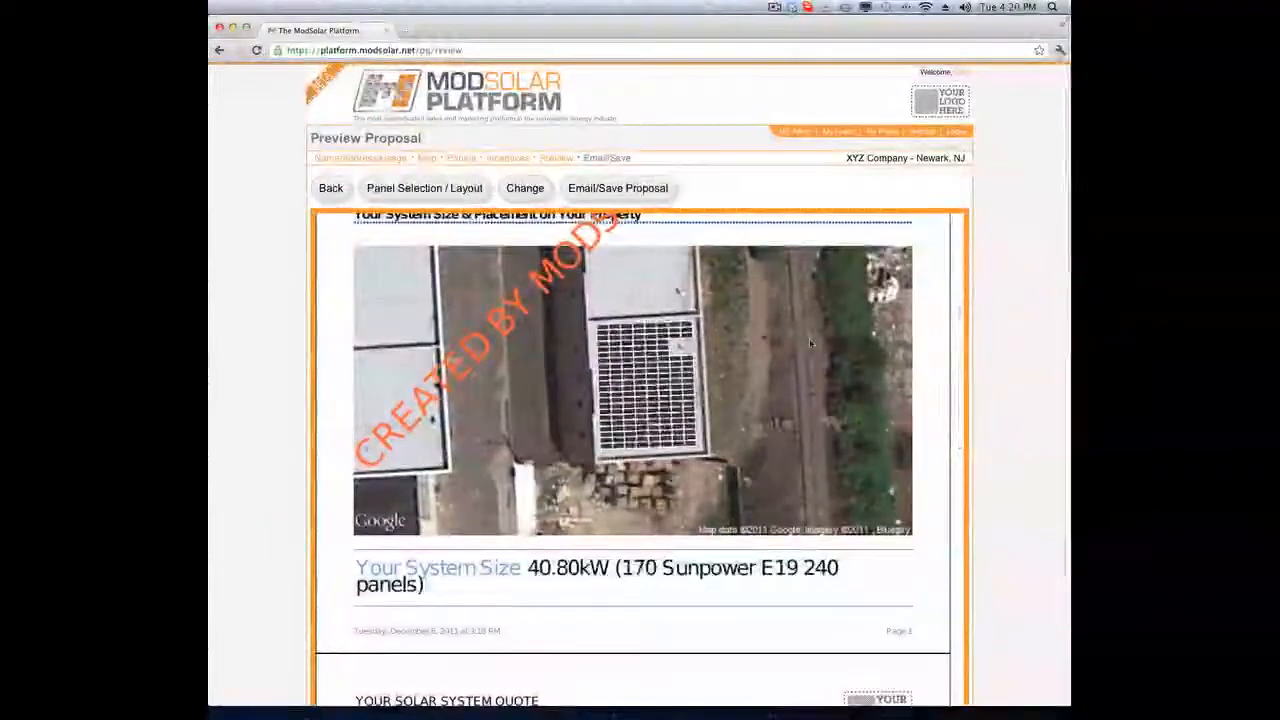